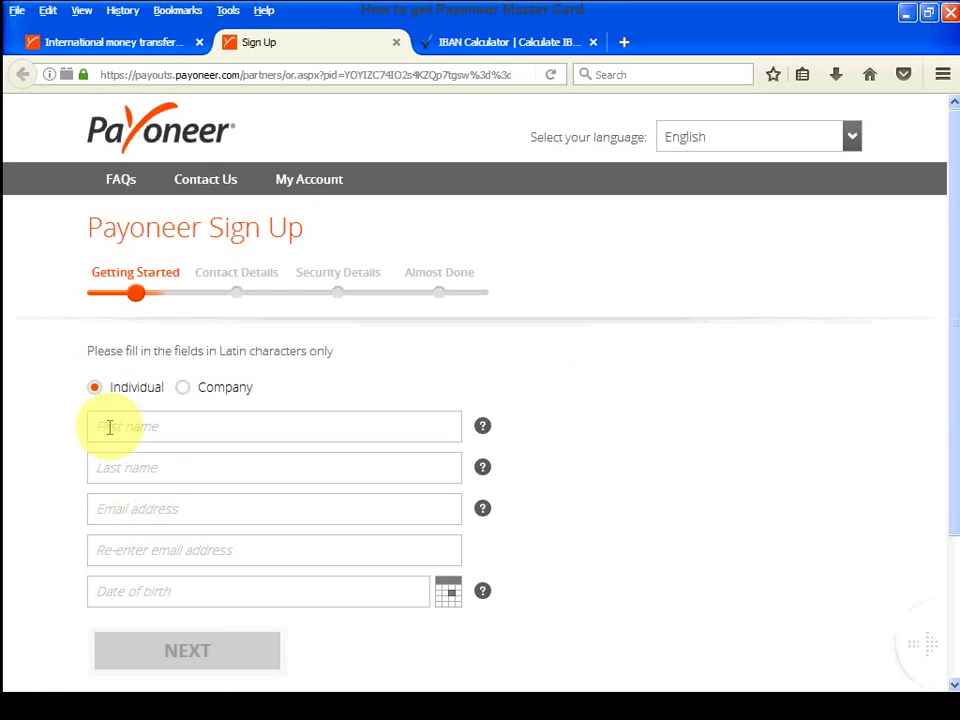
- Enter the person's first name, last name and e-mail address, then re-enter the e-mail to confirm
click(108, 428)
text(N)
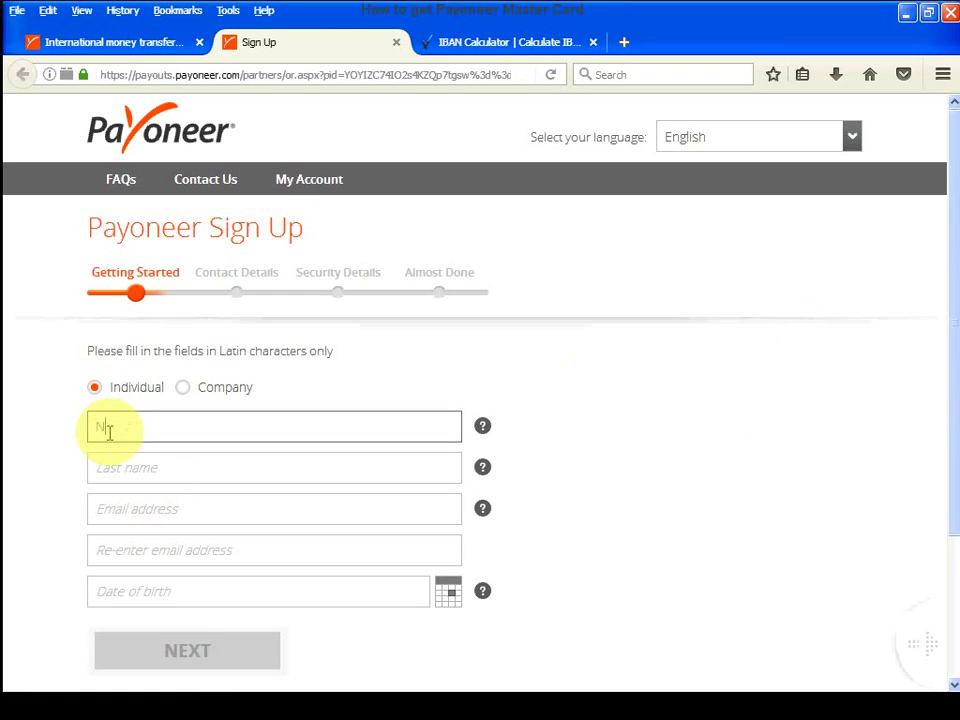
text(edeem)
click(173, 471)
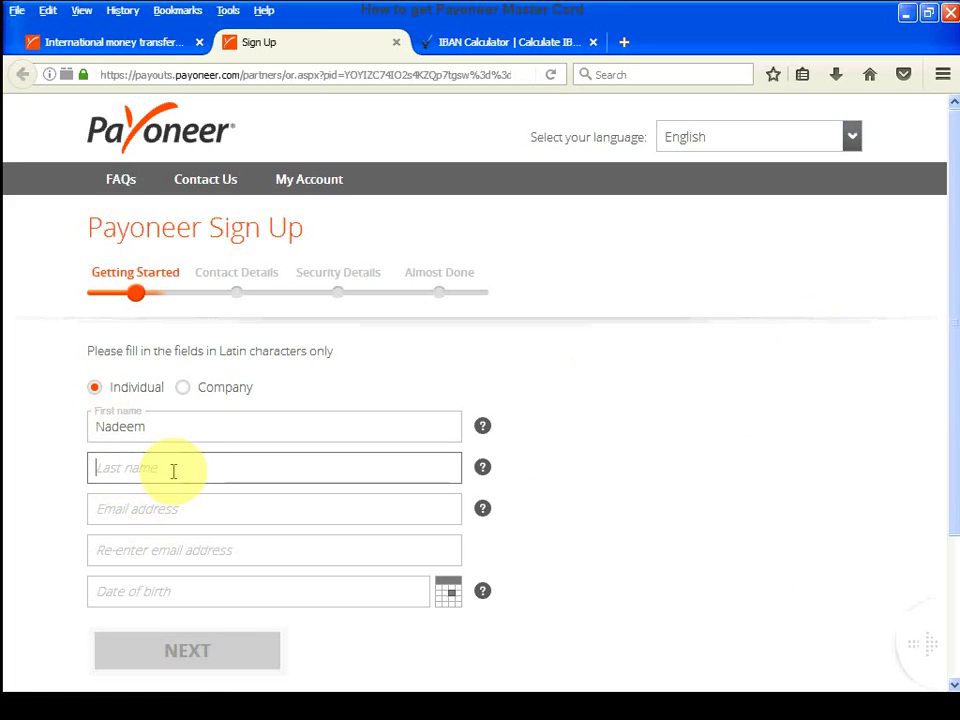
text(John)
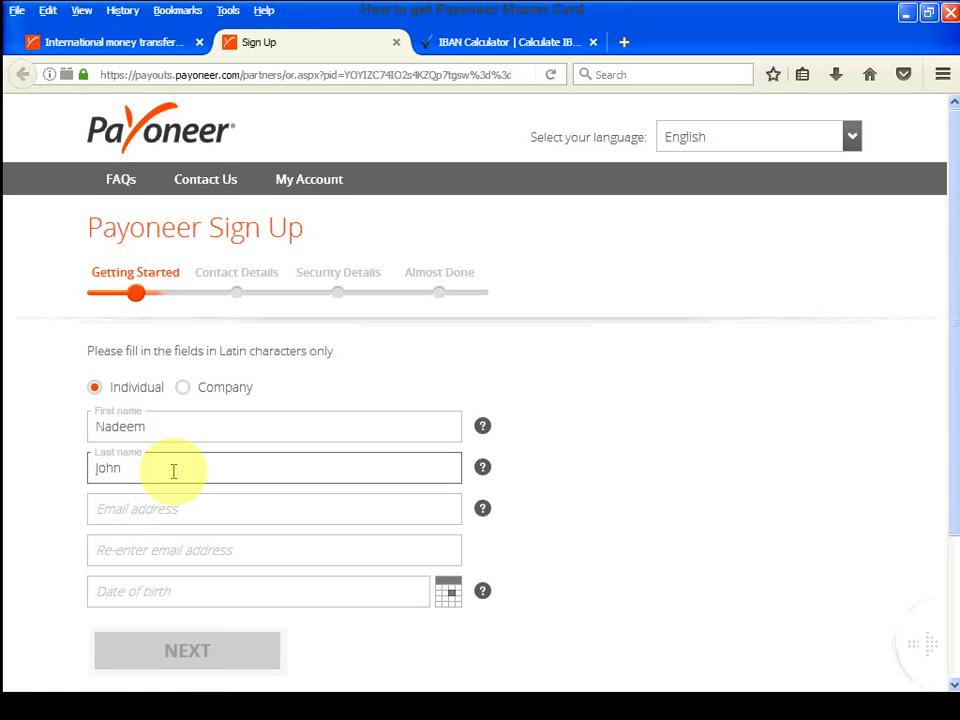
click(176, 509)
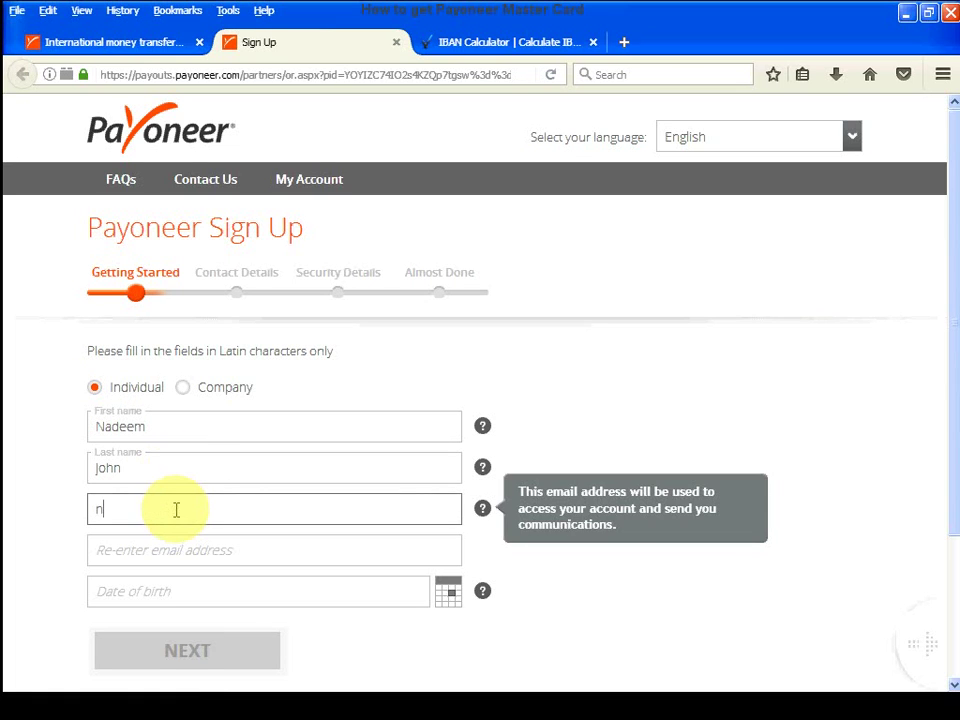
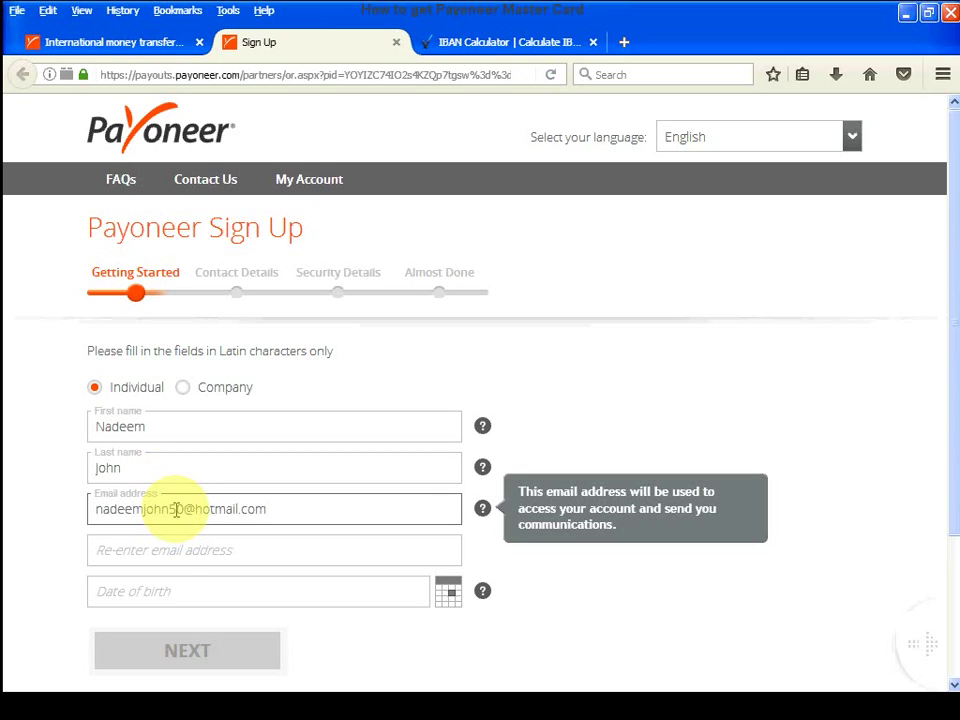
click(167, 542)
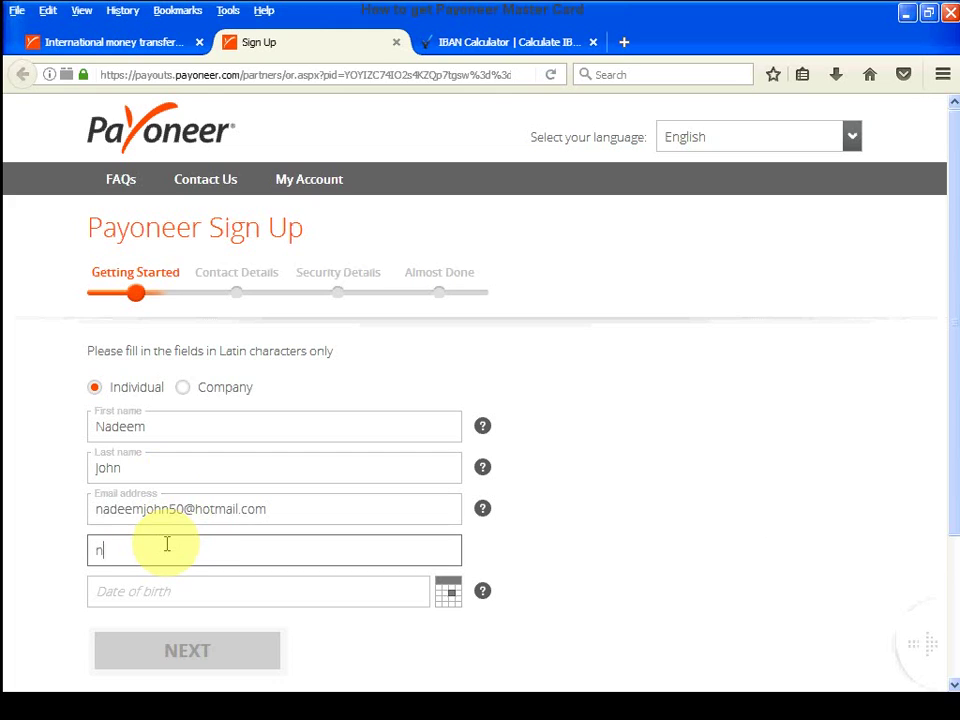
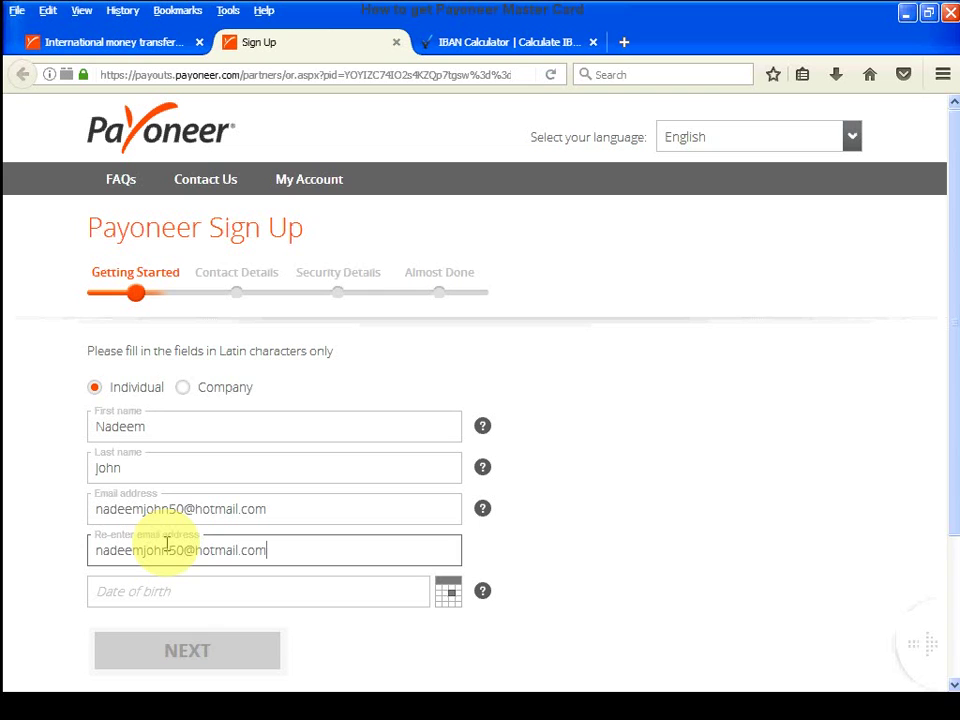
click(449, 596)
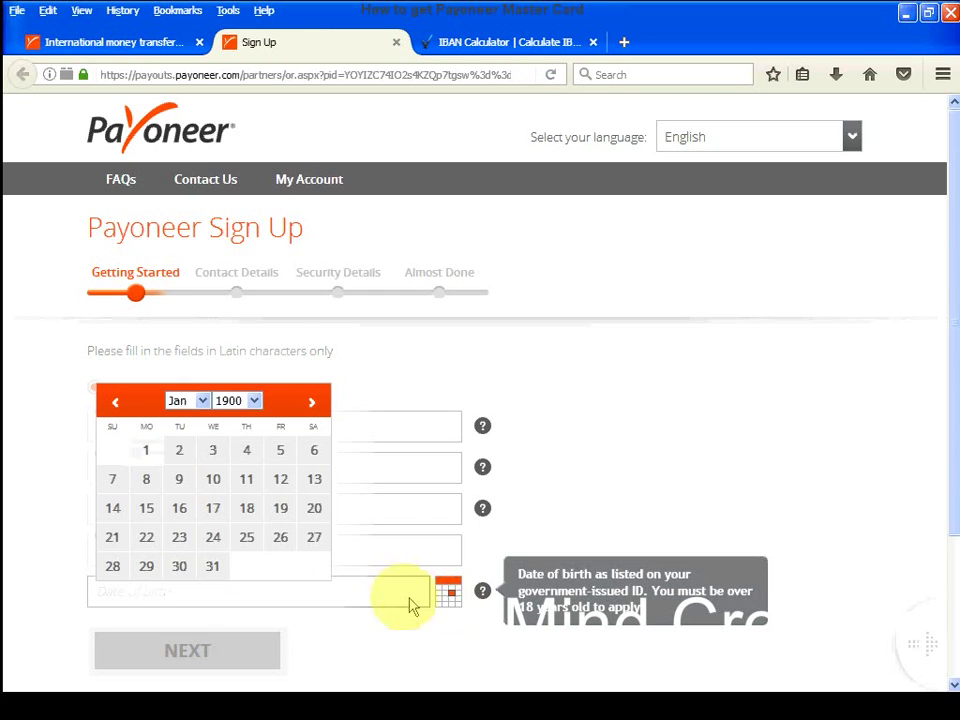
click(231, 400)
scroll(230, 530, down, 15)
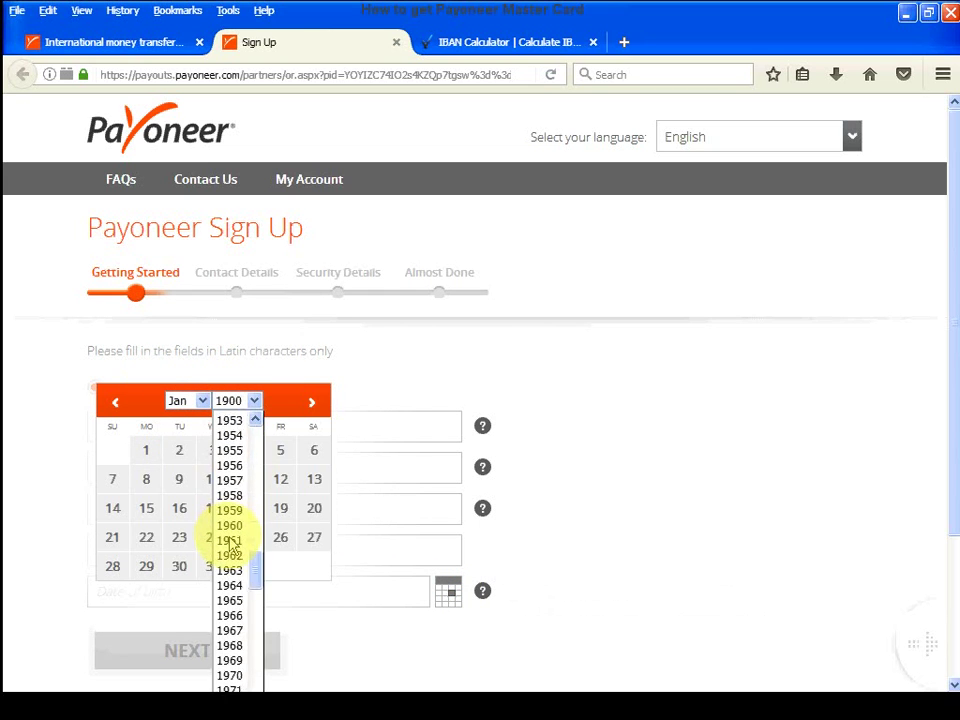
scroll(231, 550, down, 14)
scroll(231, 560, up, 6)
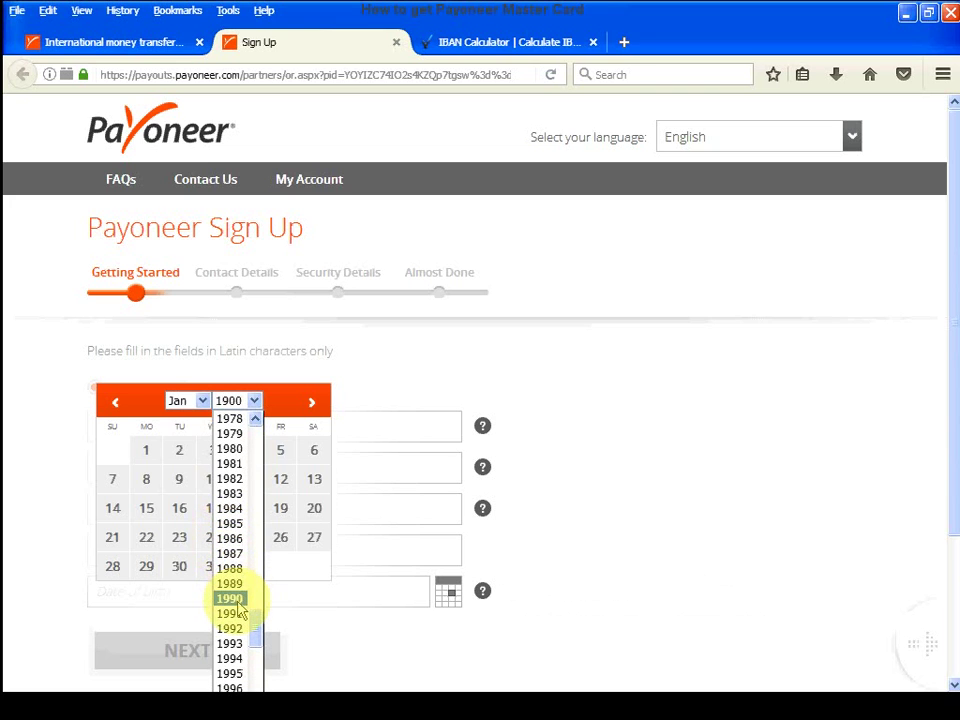
click(232, 600)
click(202, 400)
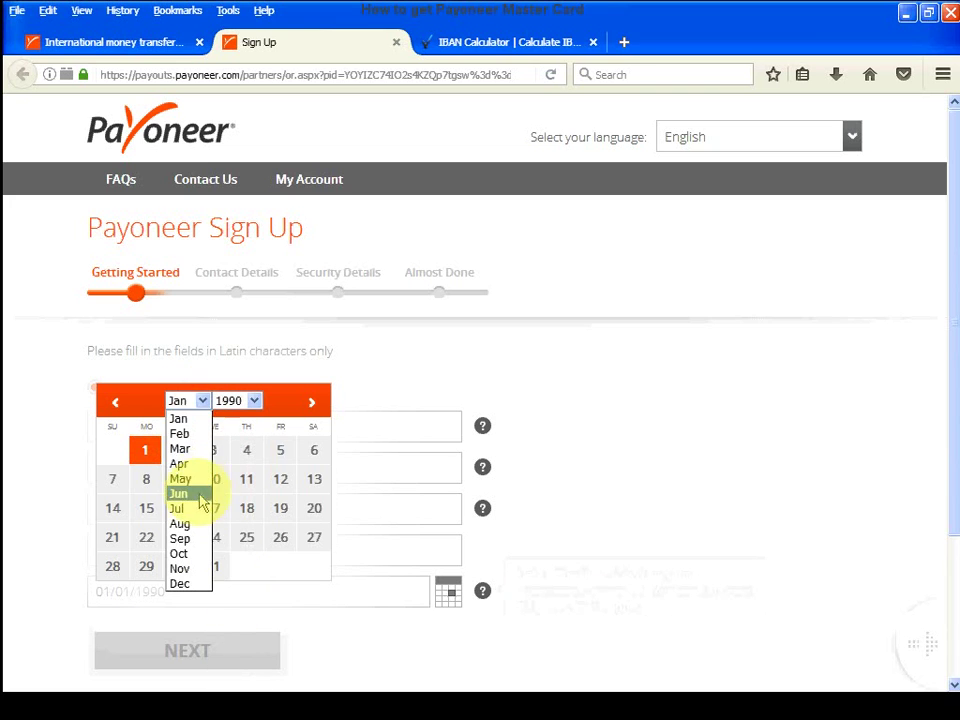
click(196, 522)
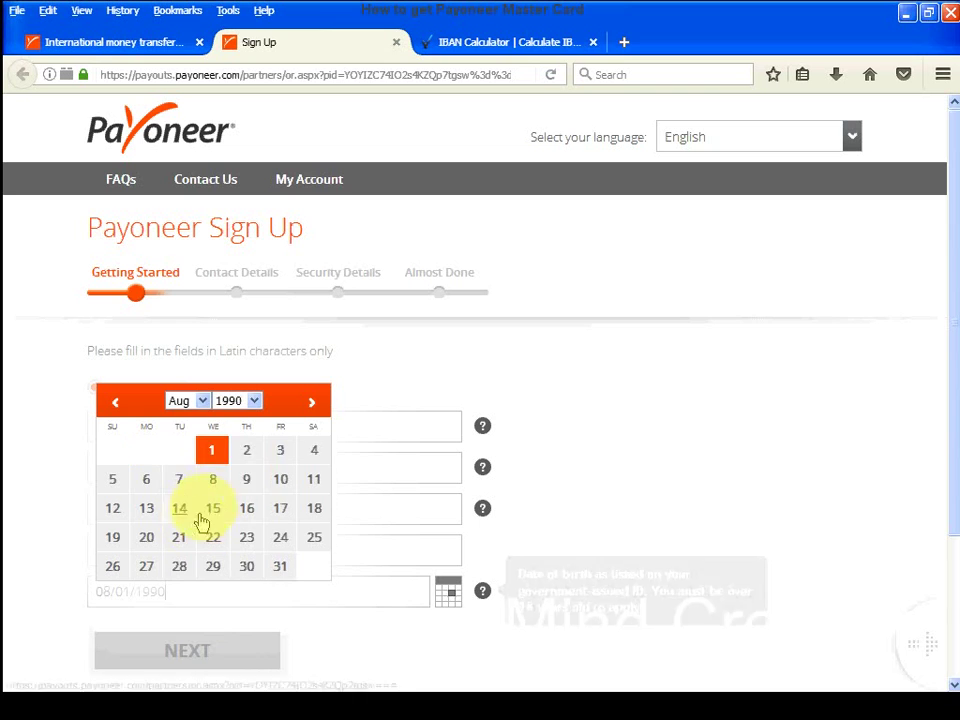
click(285, 455)
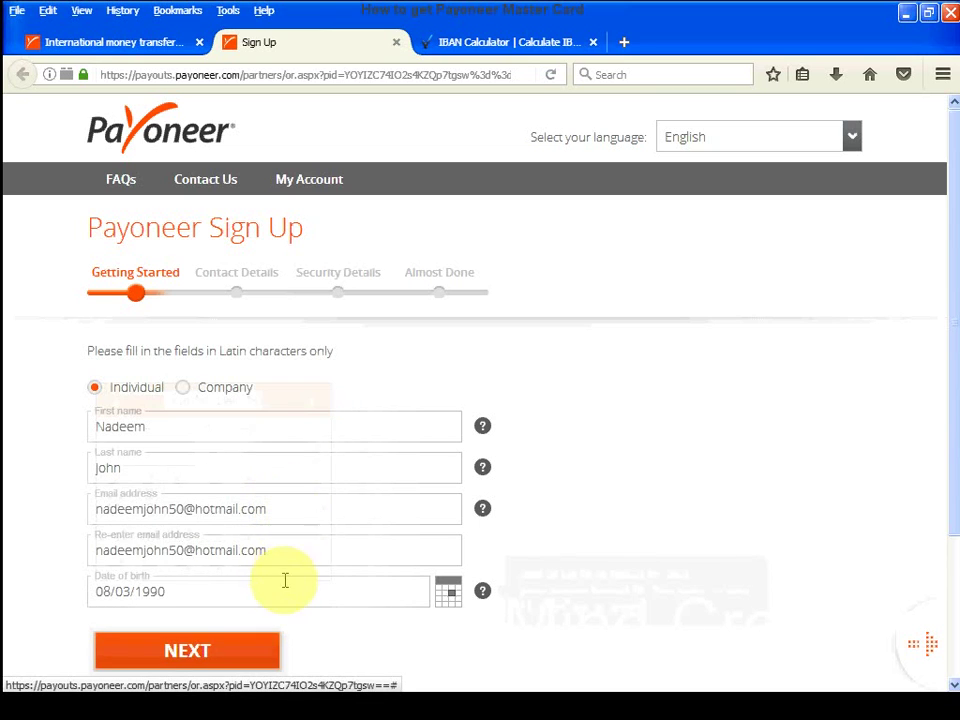
click(243, 656)
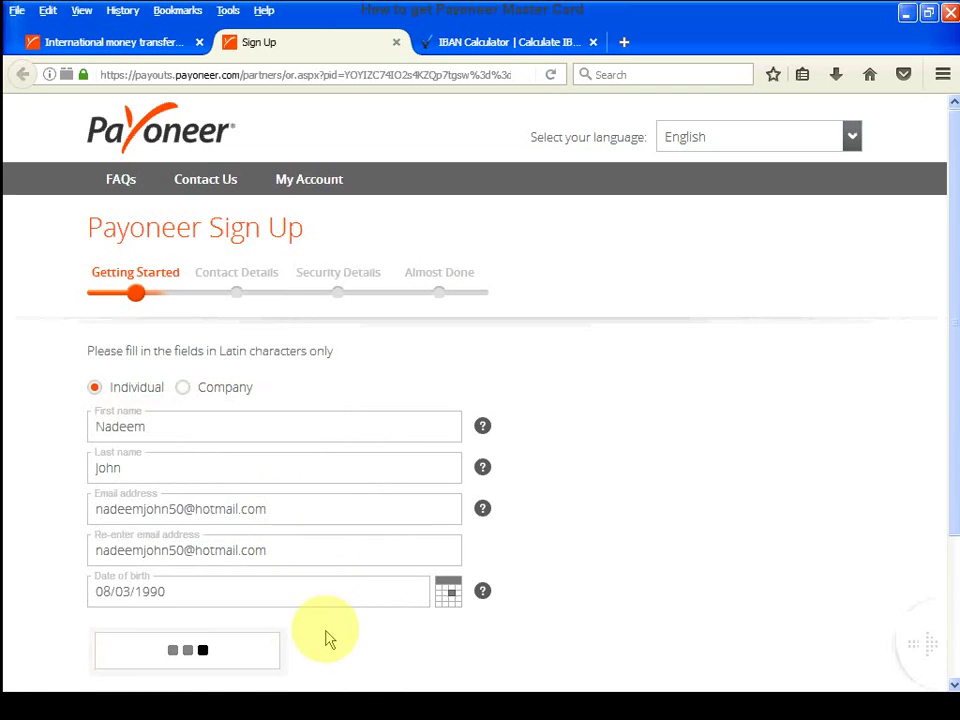
- Fill in the street address, second address line, city and postal code
click(327, 429)
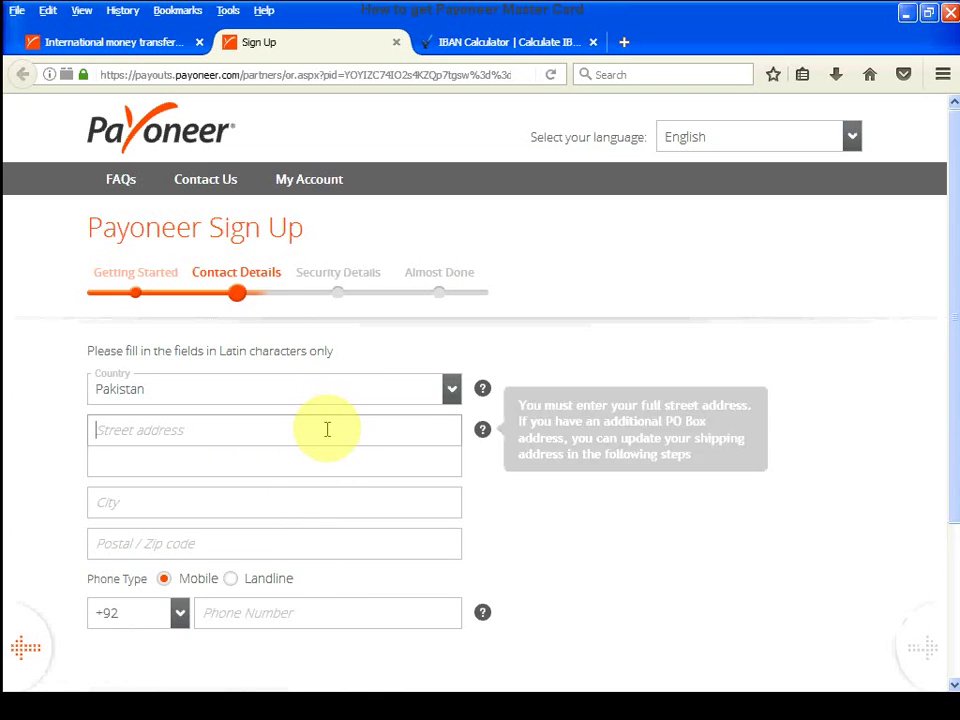
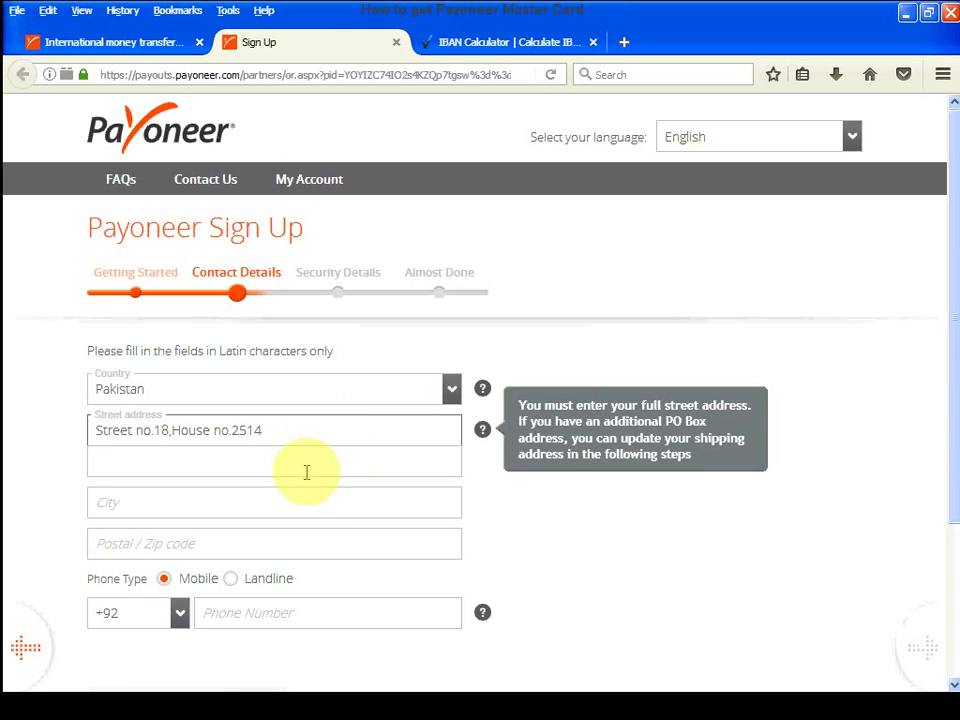
click(188, 459)
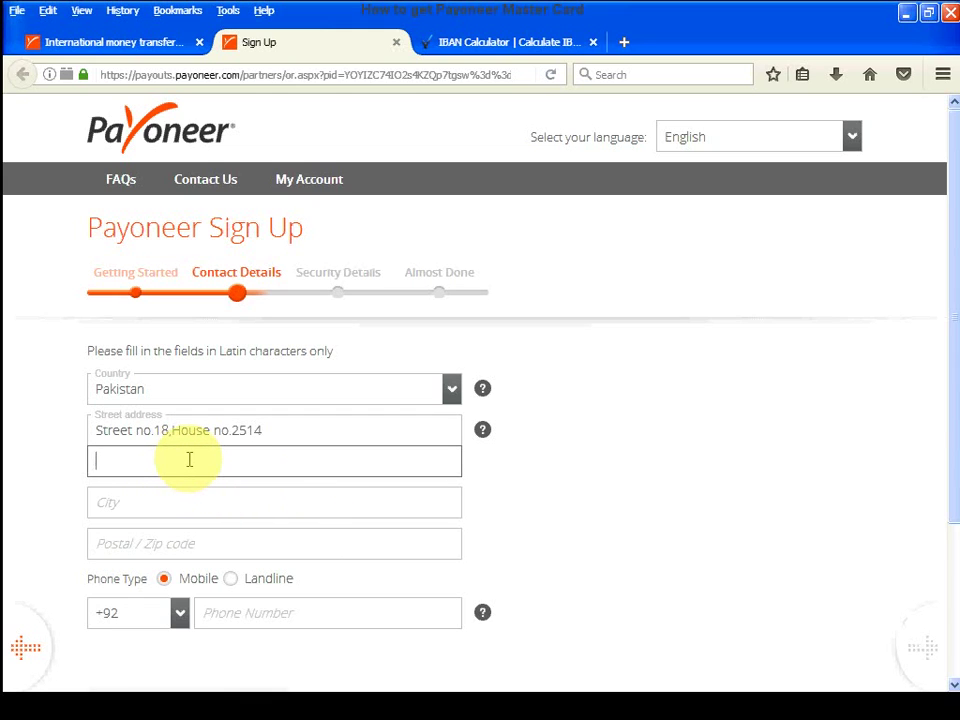
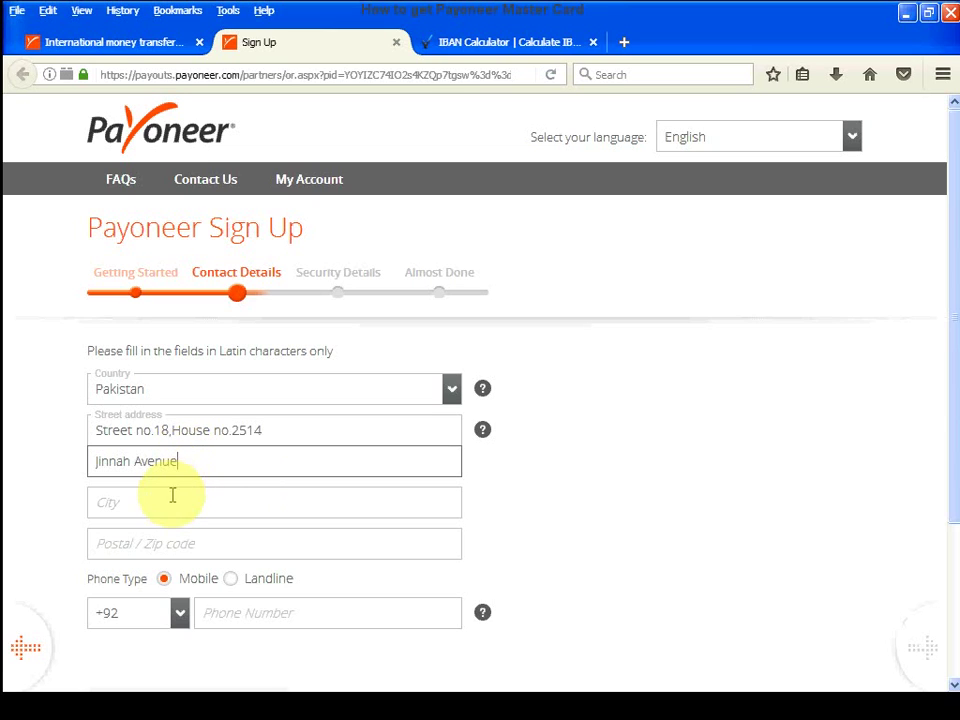
click(167, 501)
text(Lahore)
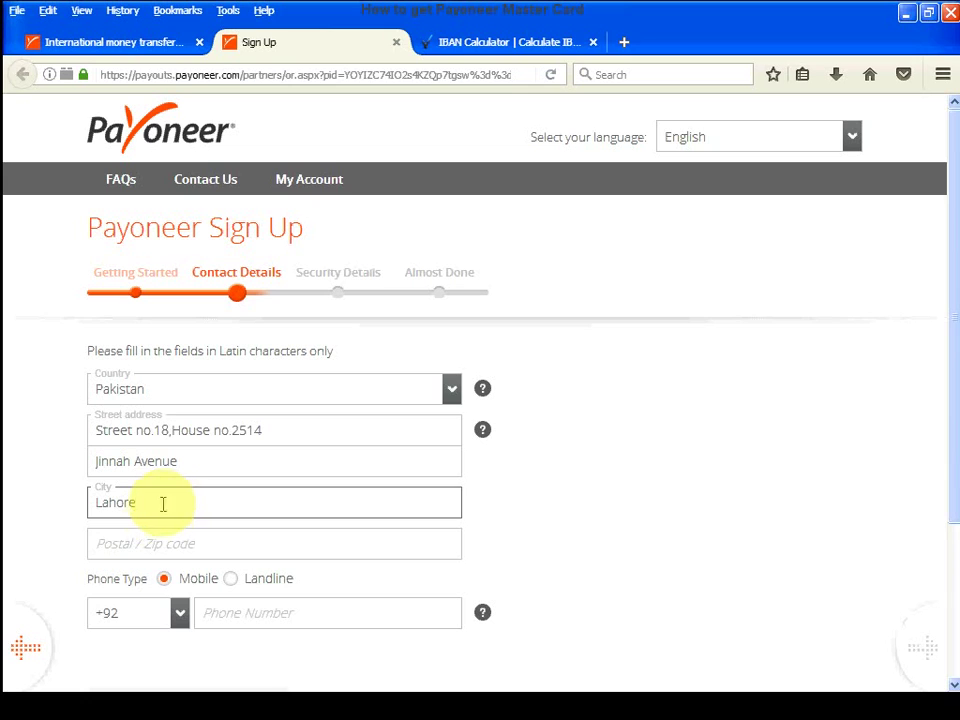
click(141, 542)
text(54000)
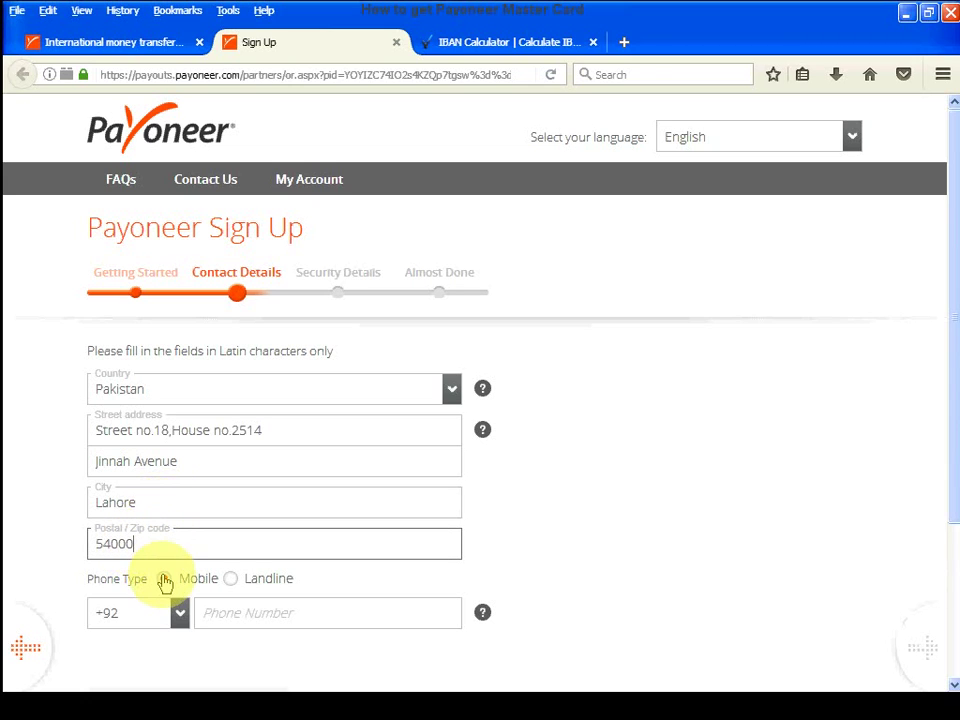
- Keep Mobile as the phone type, enter the mobile number and submit the contact details
click(164, 579)
click(202, 612)
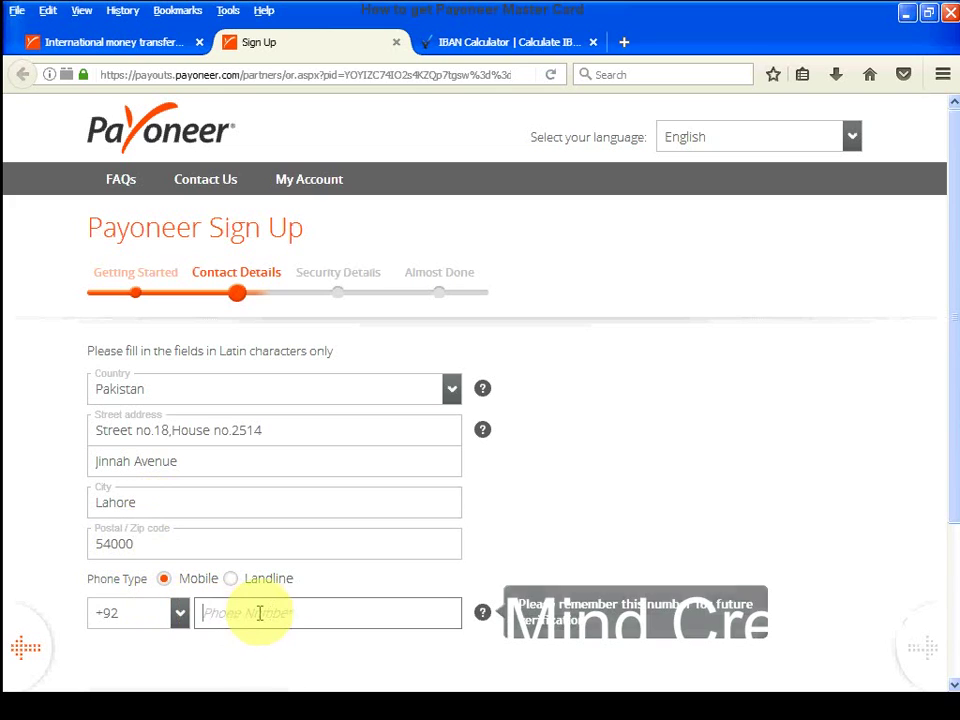
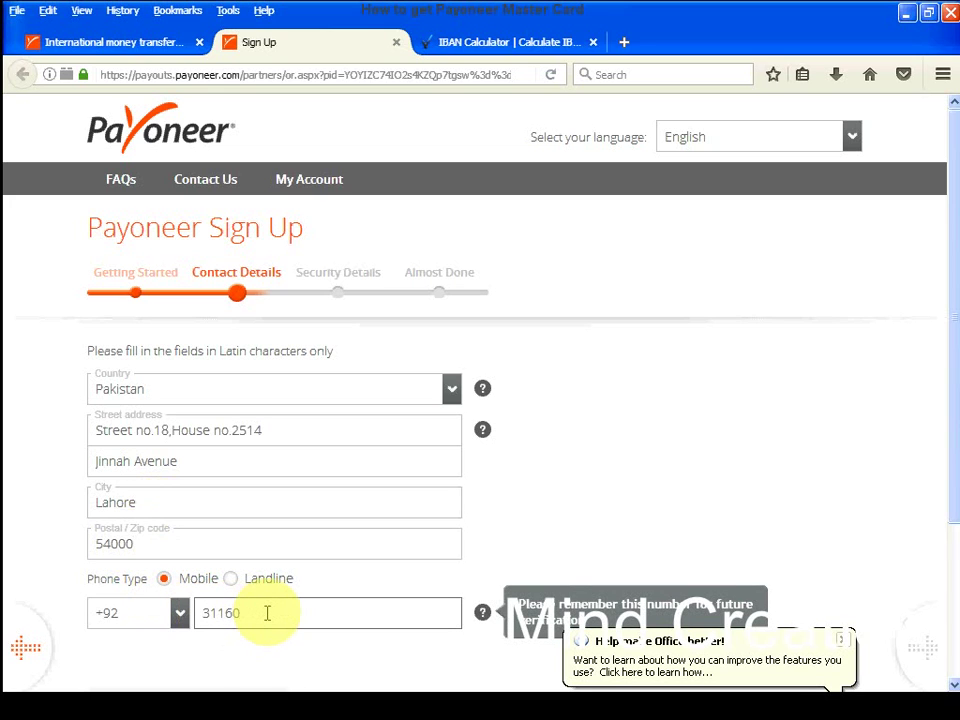
scroll(677, 414, down, 3)
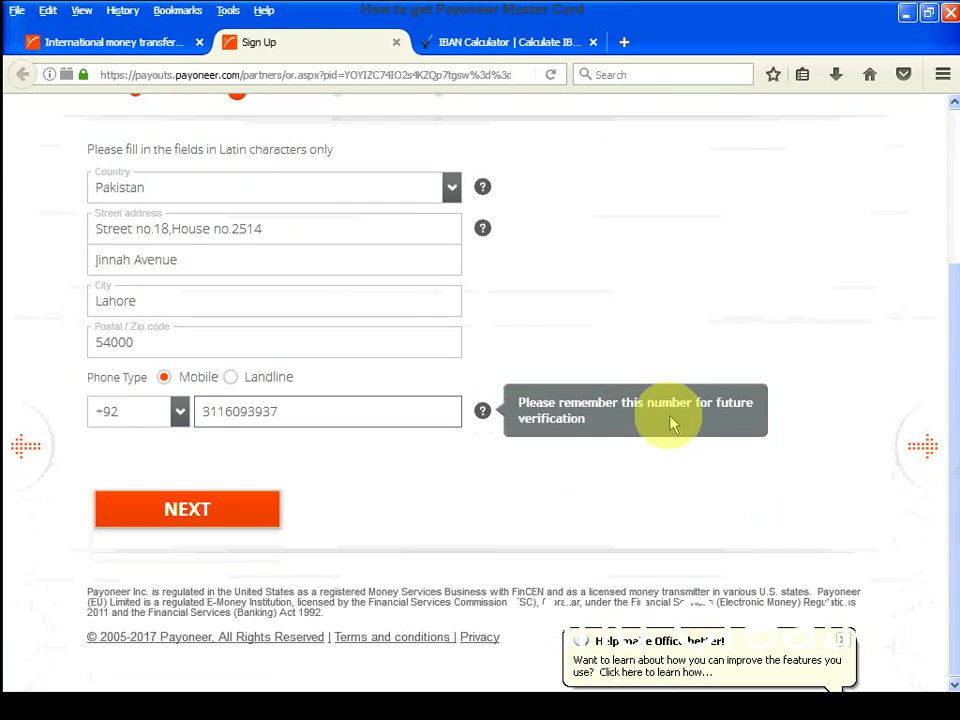
click(192, 508)
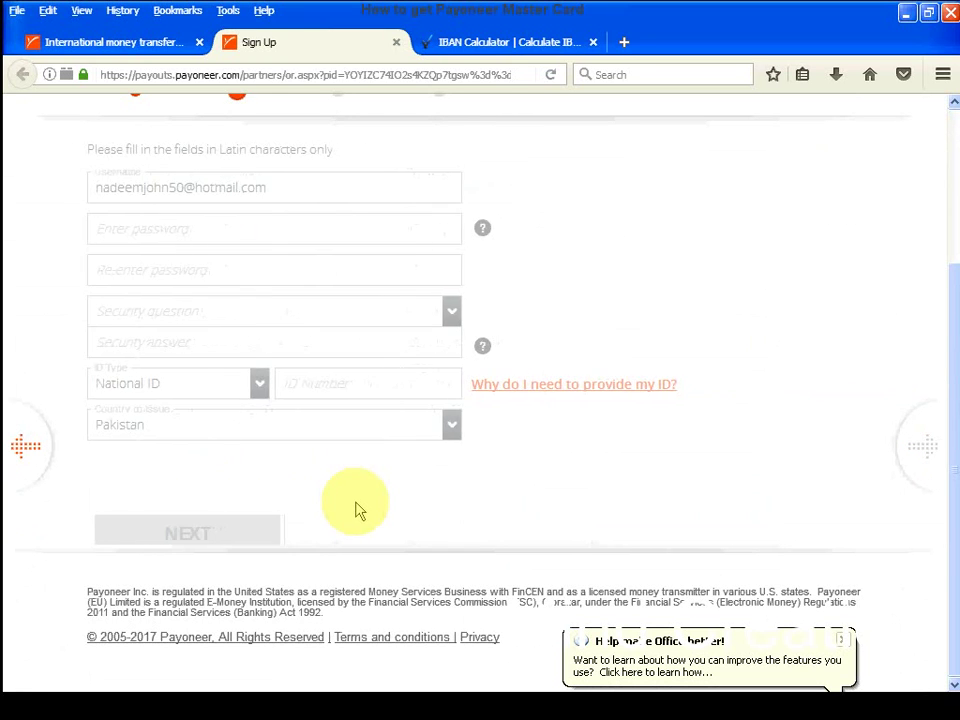
- Enter the account password and re-enter it to confirm
click(185, 426)
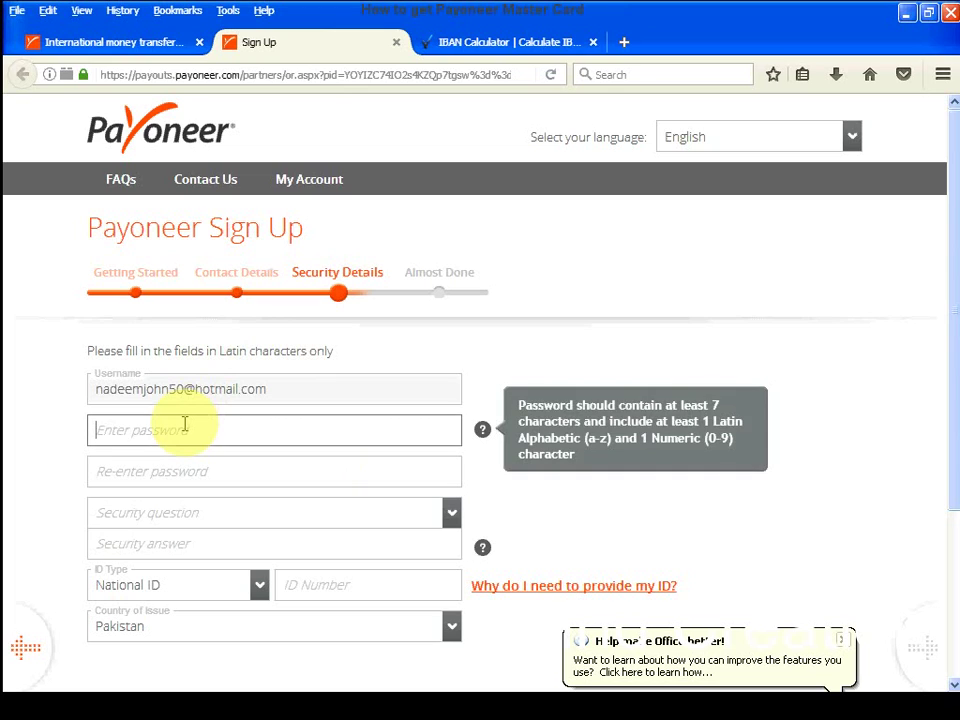
text(•••••••)
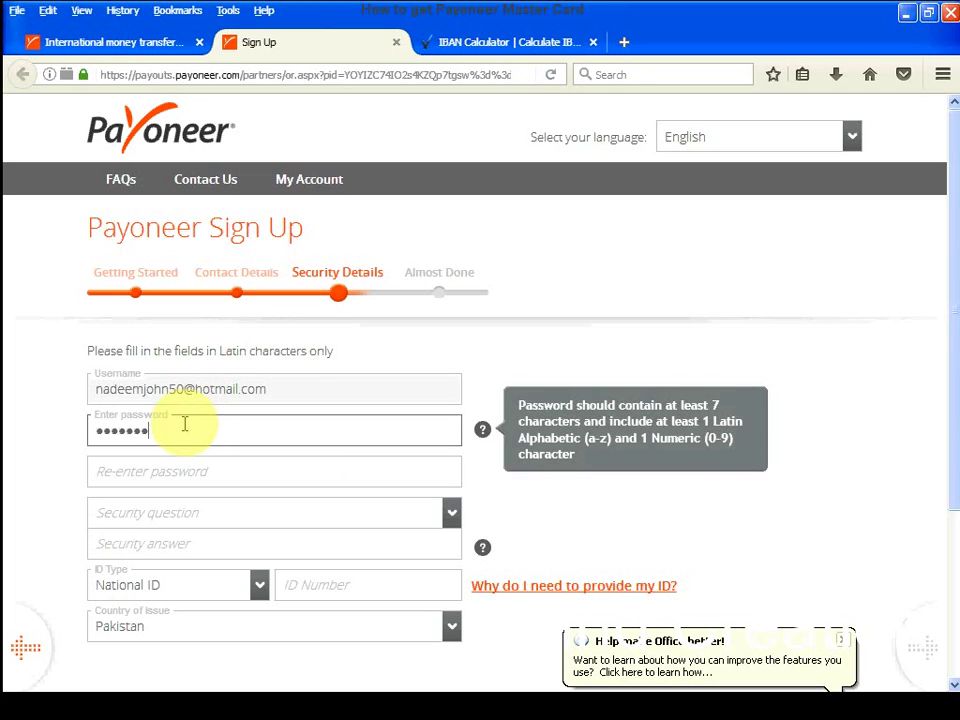
text(•)
click(185, 462)
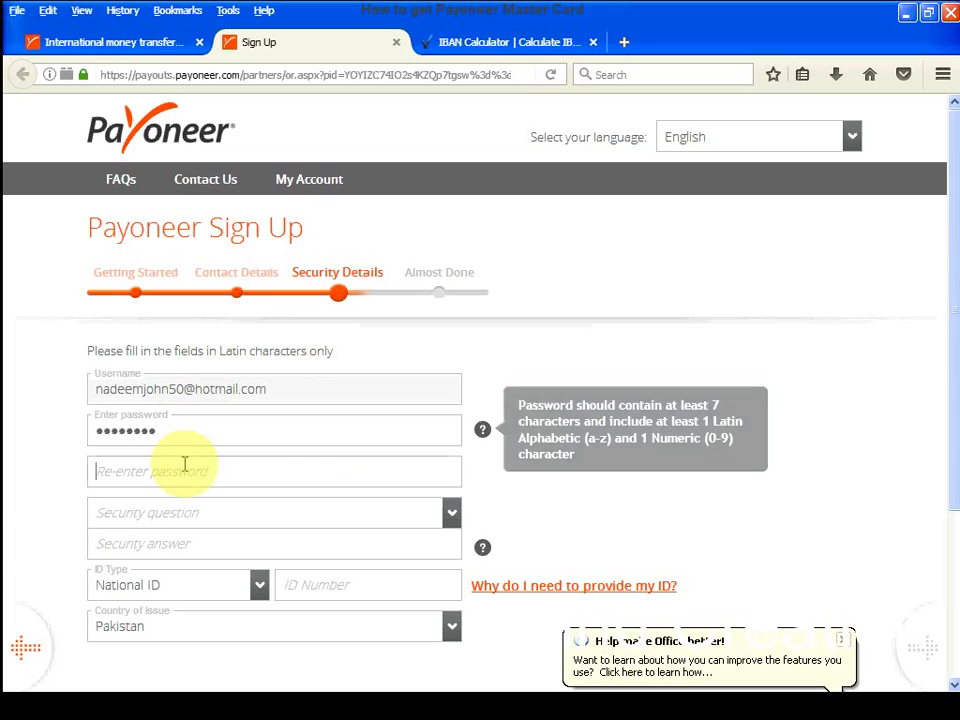
text(••••••)
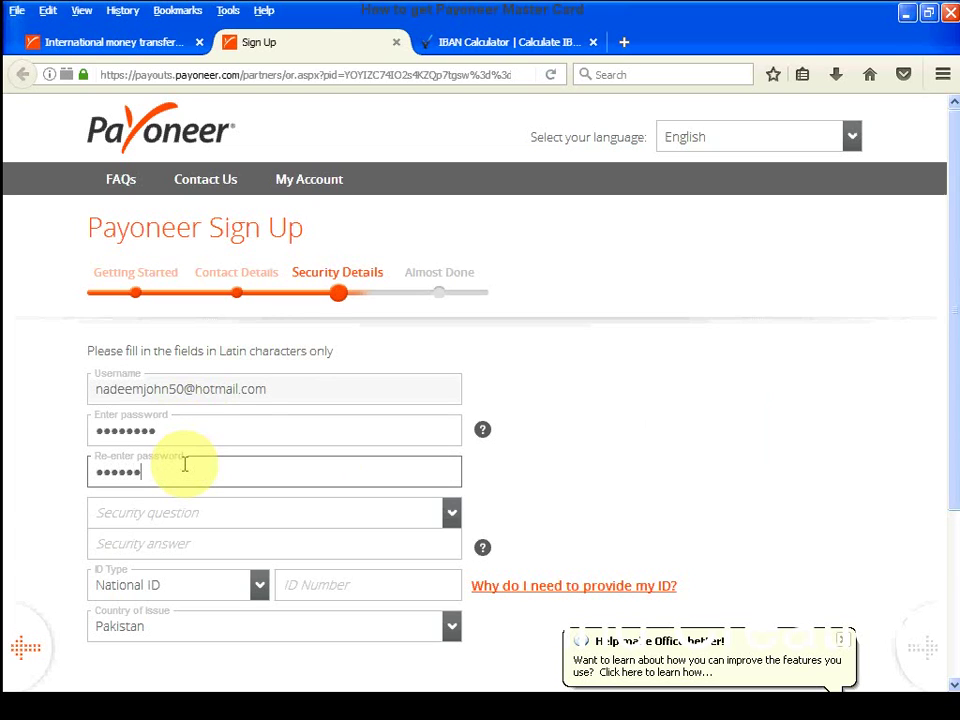
text(••)
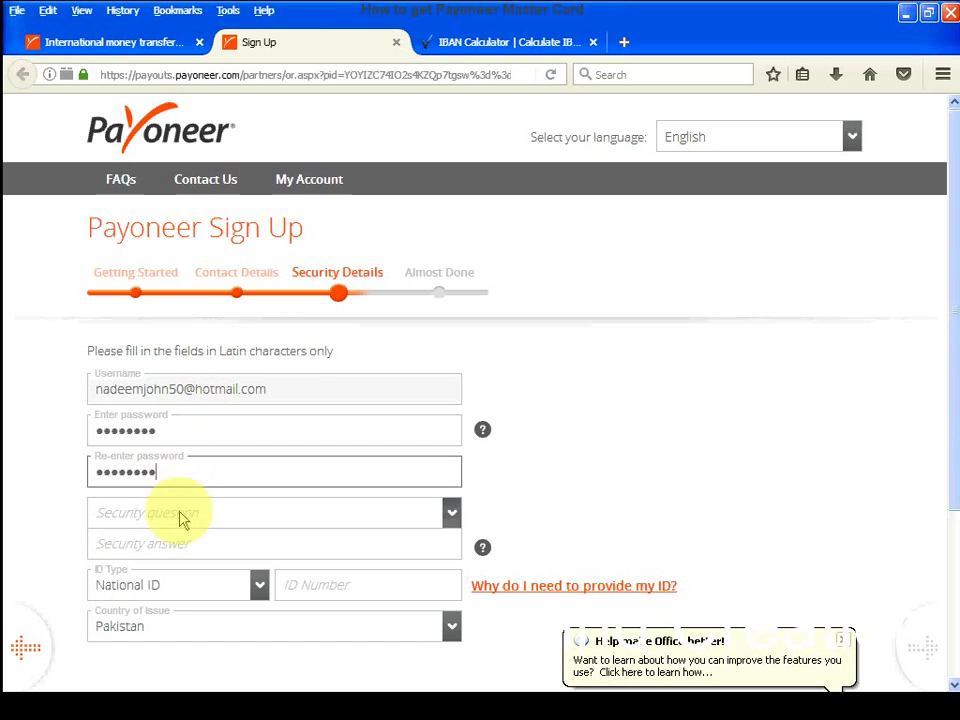
- Bring up the list of security questions
click(110, 522)
click(138, 535)
click(145, 520)
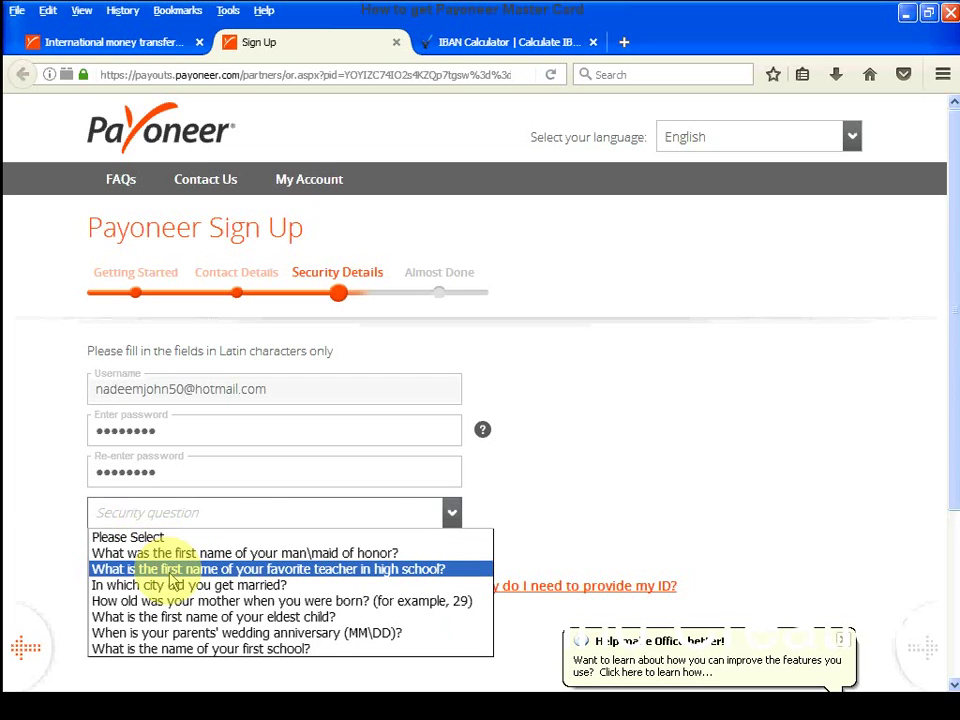
- Choose the favourite high-school teacher question and type the teacher's name as the answer
click(175, 569)
click(170, 542)
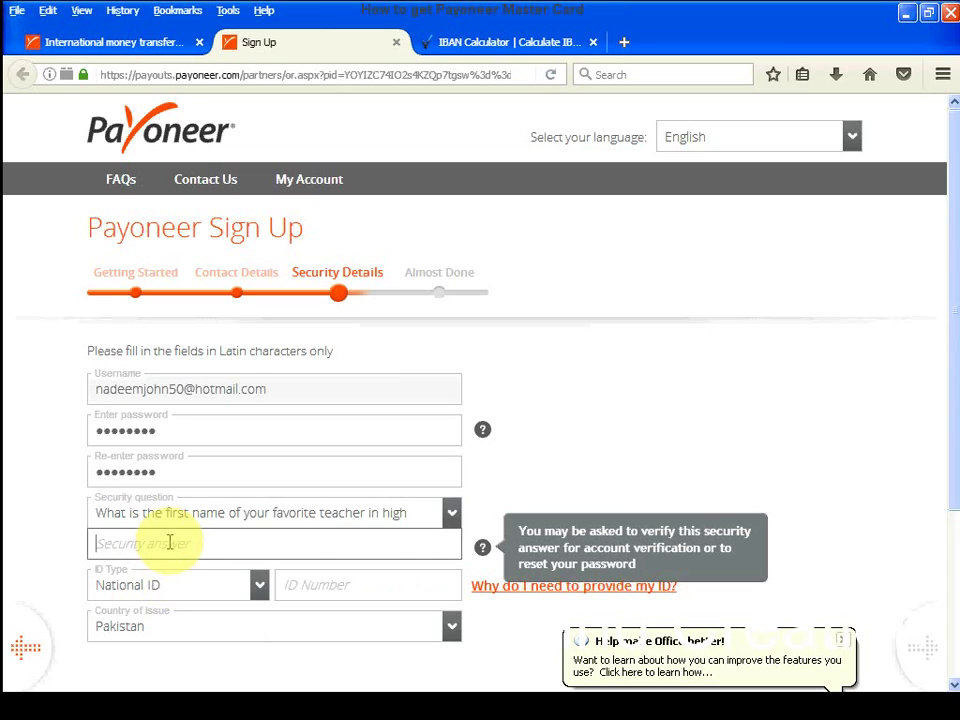
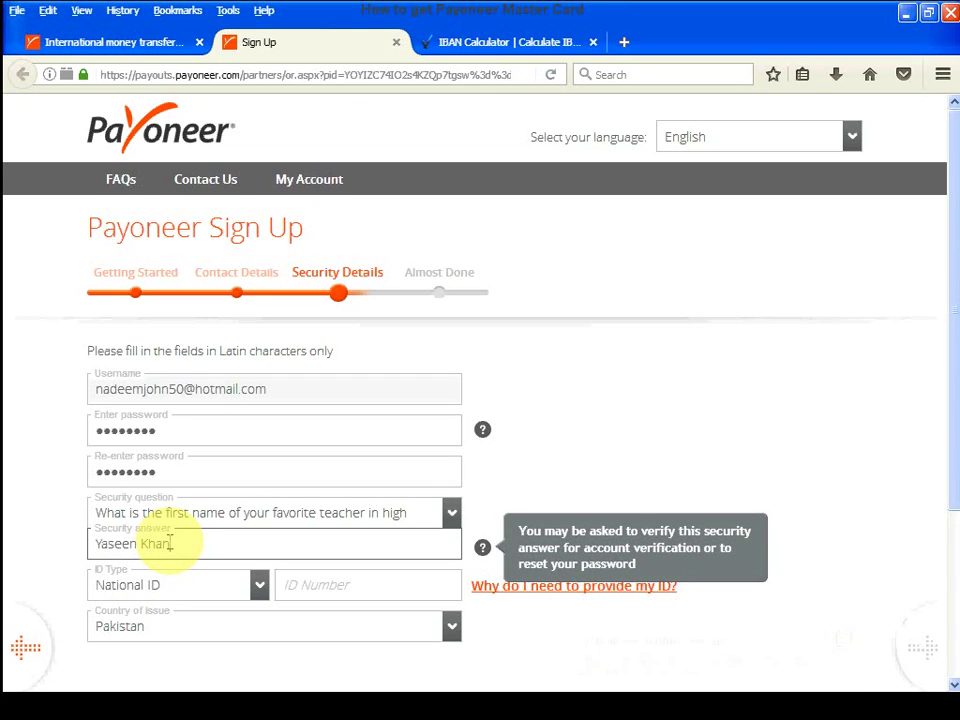
- Enter the 13-digit national ID number, with Pakistan as the issuing country
click(318, 587)
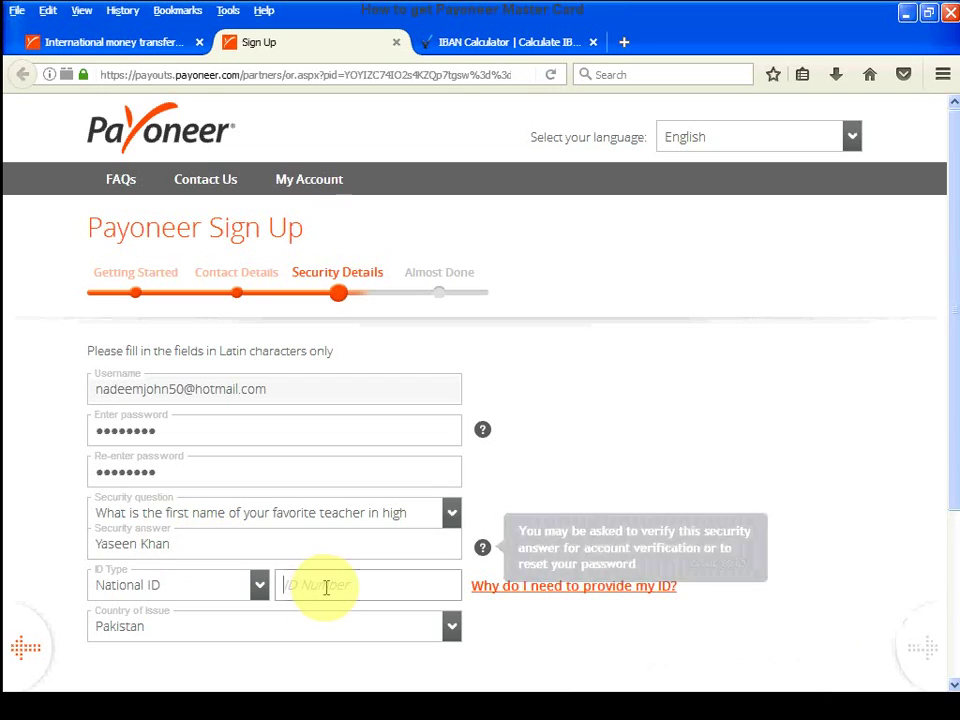
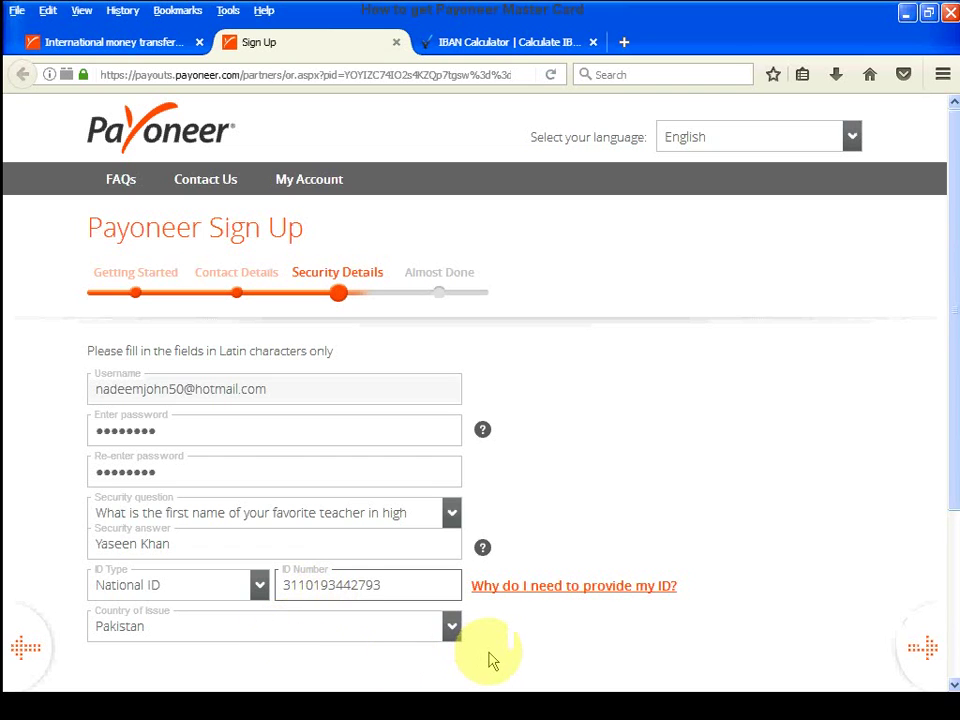
scroll(488, 656, down, 4)
- Submit the security details and select Bank Al Habib Limited as the bank name
click(160, 510)
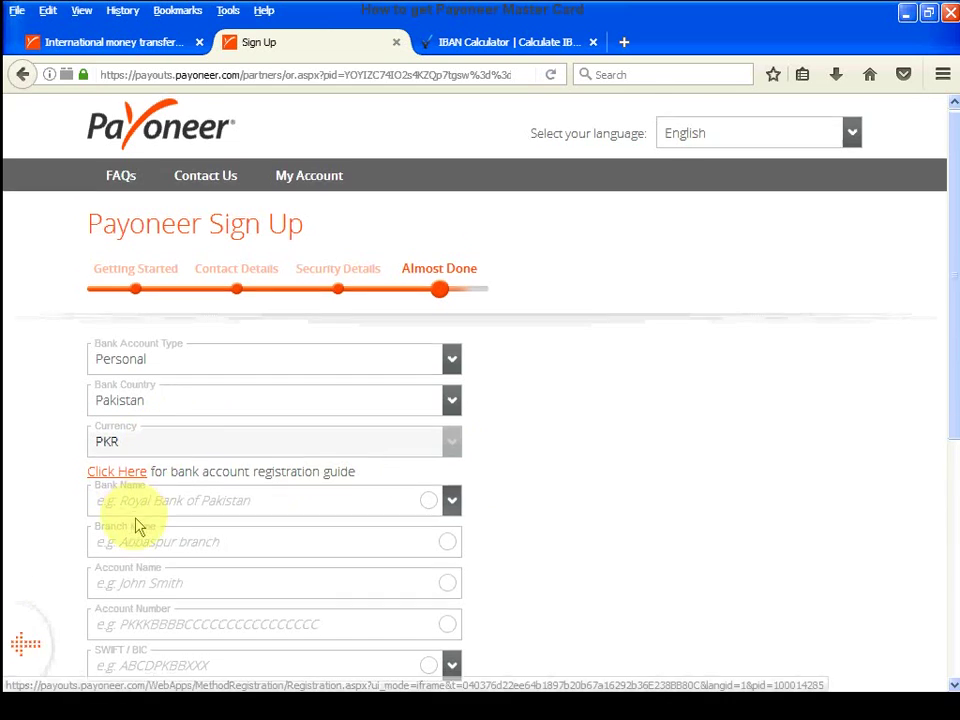
scroll(138, 527, down, 2)
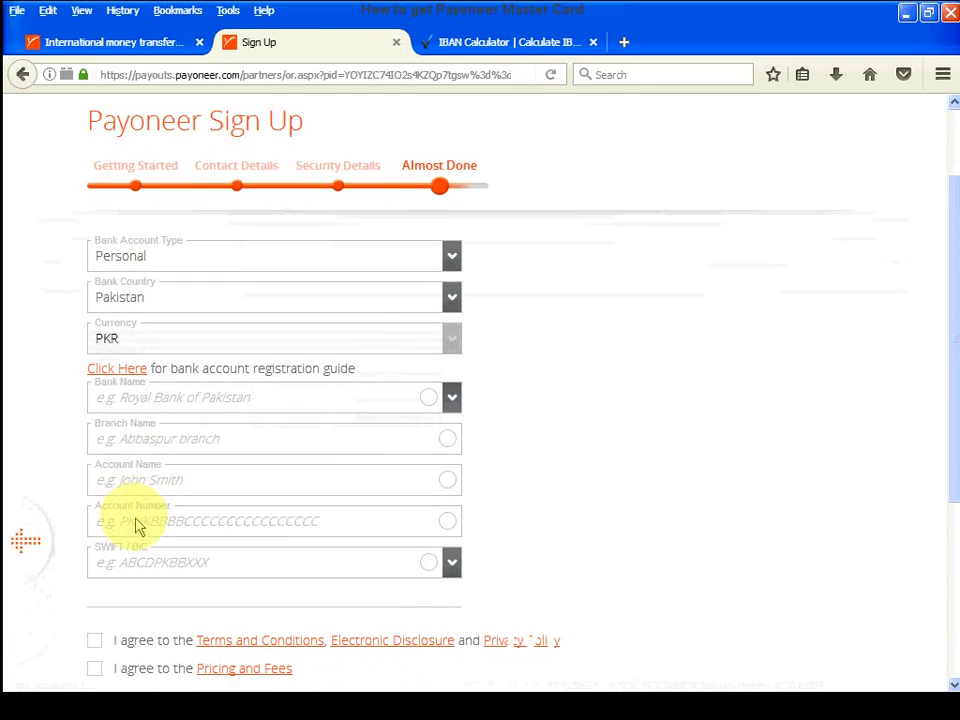
click(160, 403)
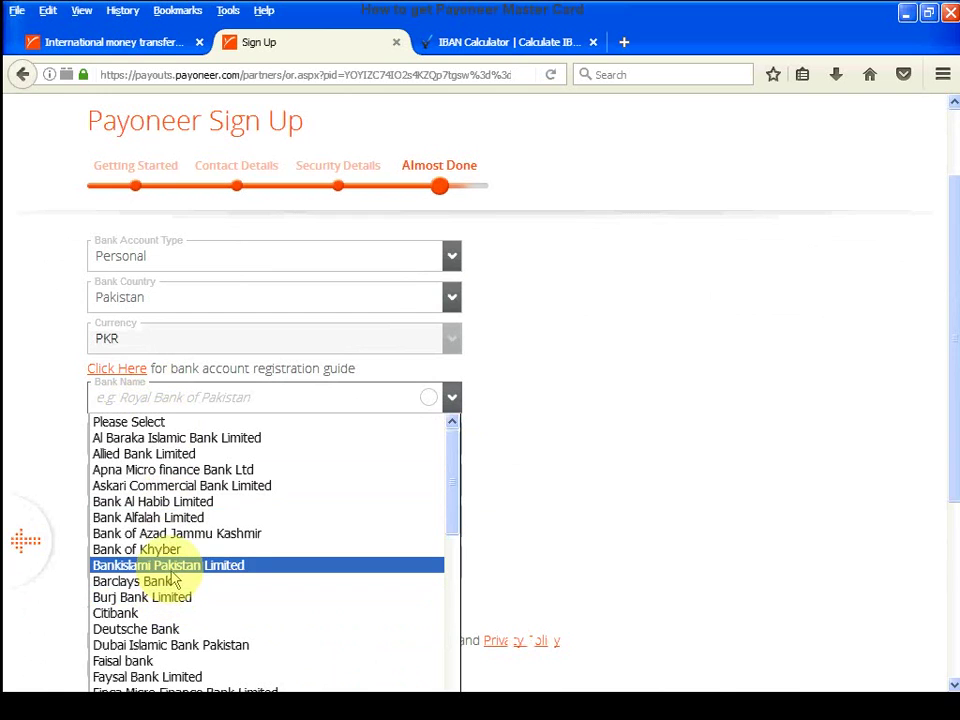
scroll(176, 546, down, 2)
scroll(180, 546, up, 2)
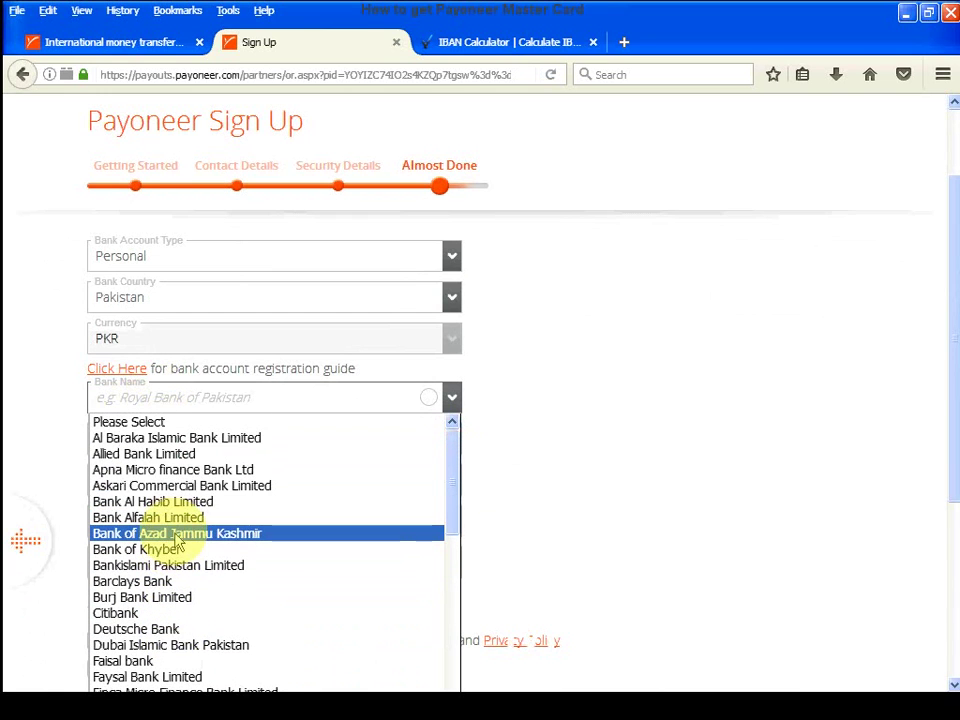
click(158, 502)
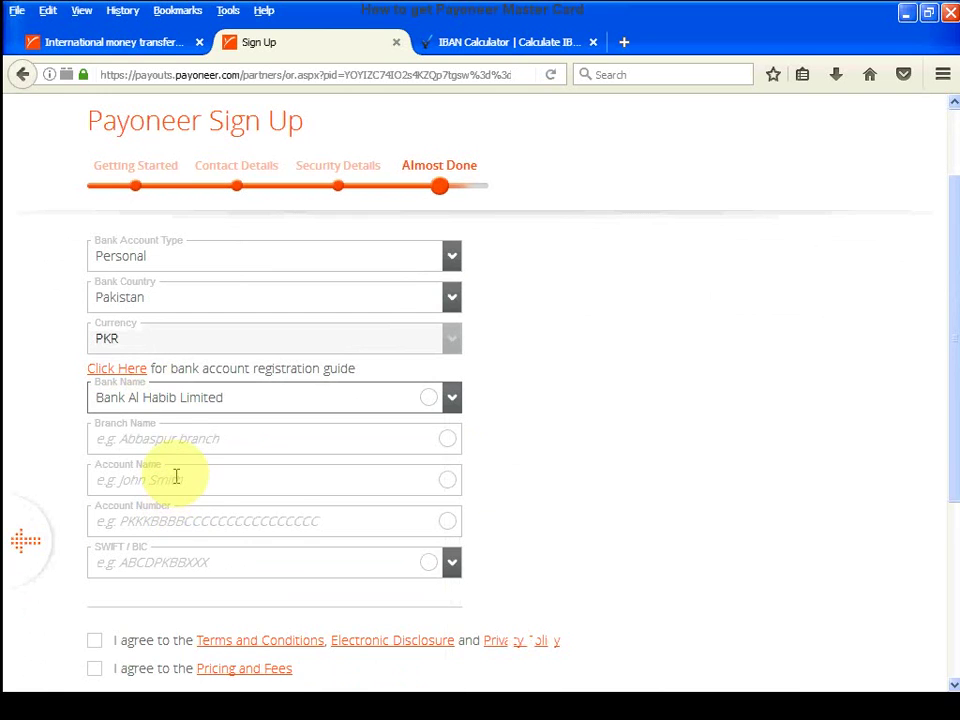
- Type the bank branch name, correct its format, and move through the account holder field
click(170, 440)
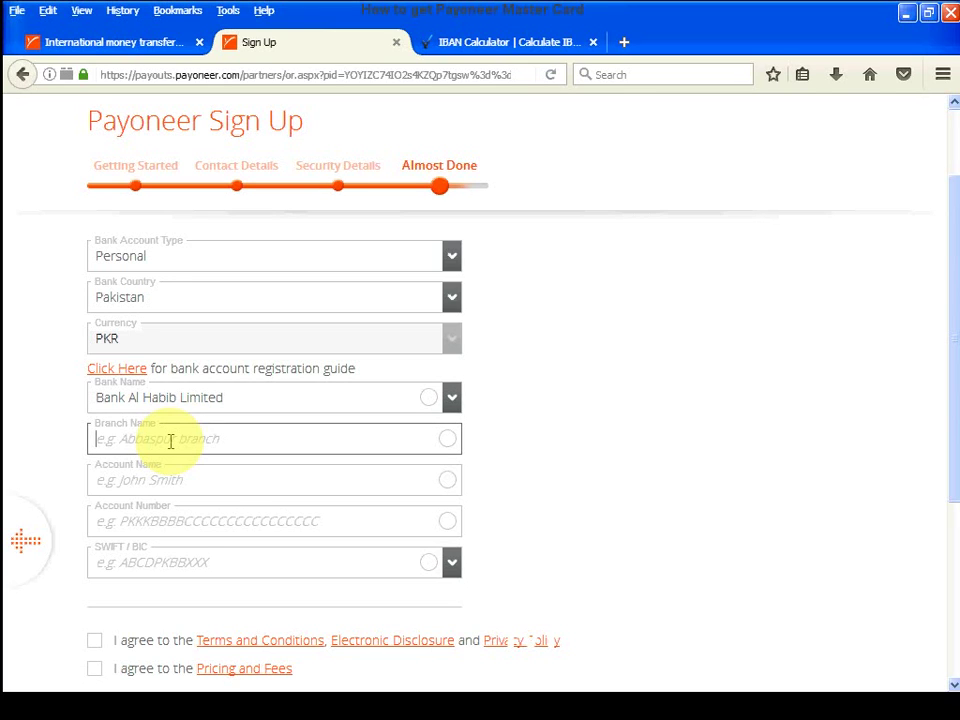
text(R)
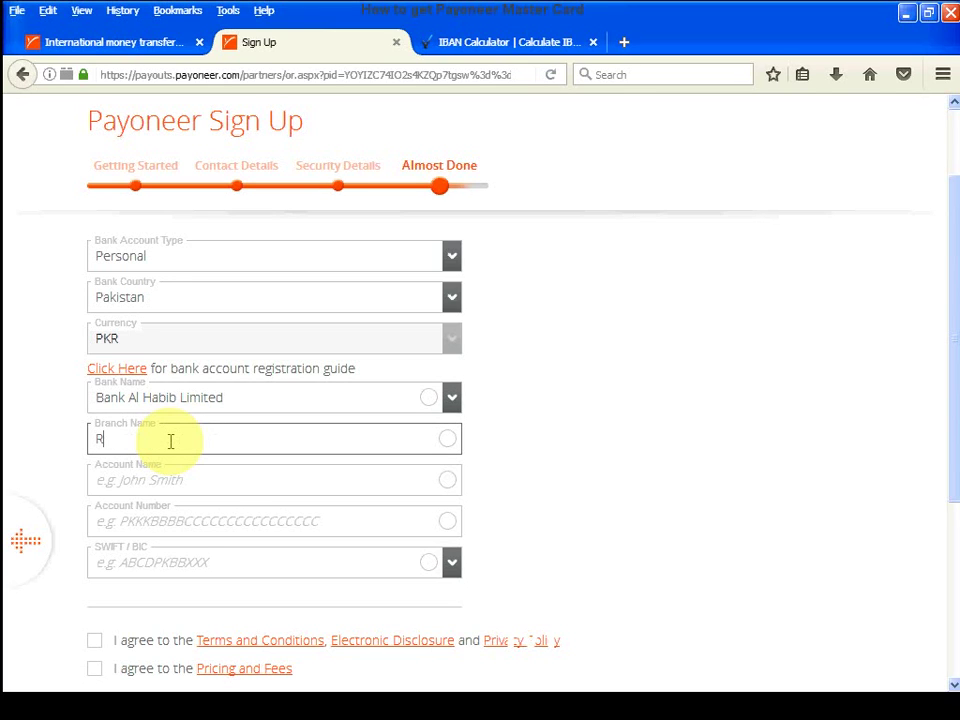
key(BackSpace)
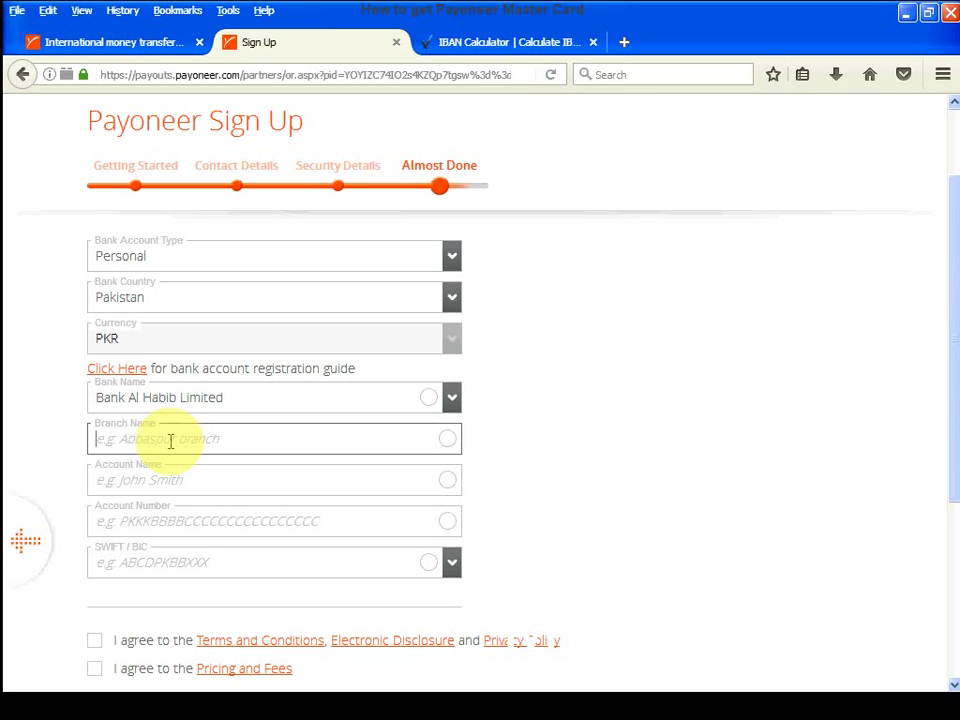
text(Ra)
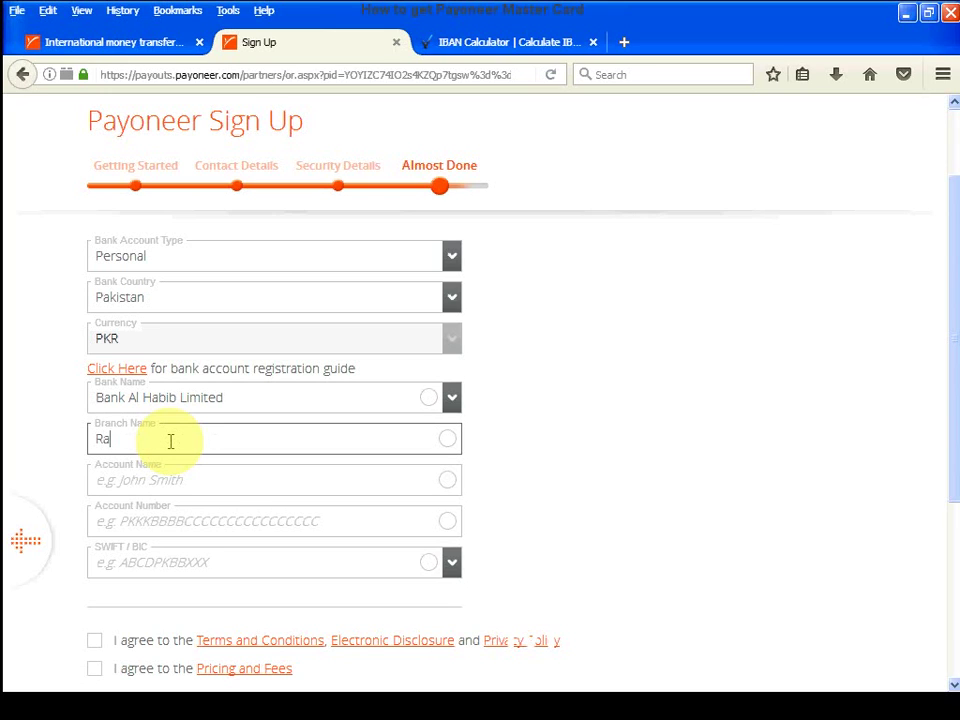
text(fiq )
text(Shah)
text( clow)
text(k)
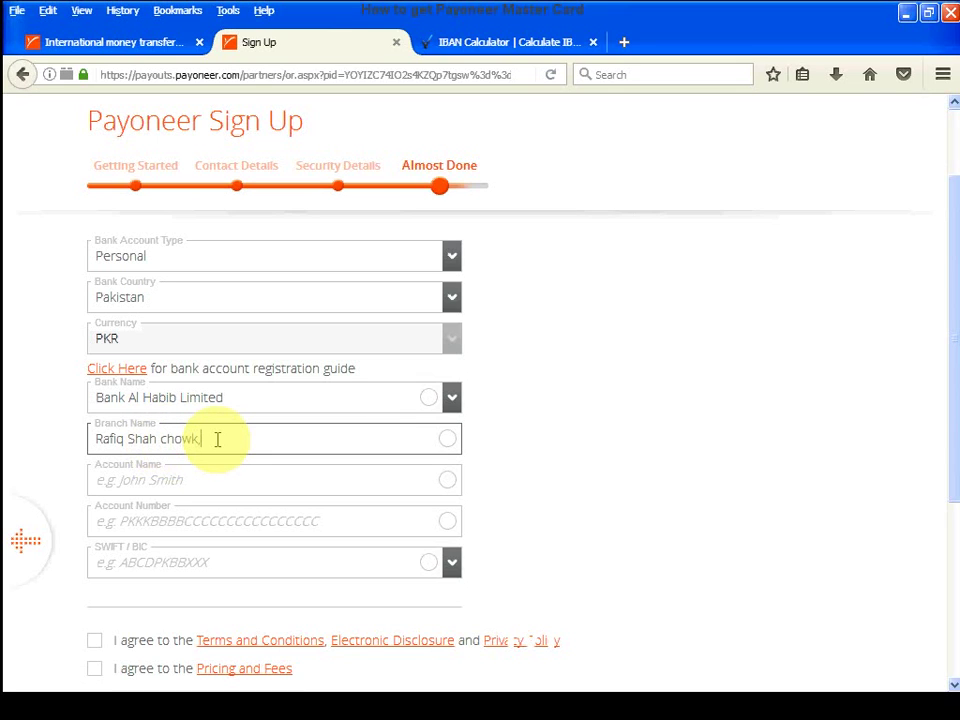
text(,Lahore)
click(206, 480)
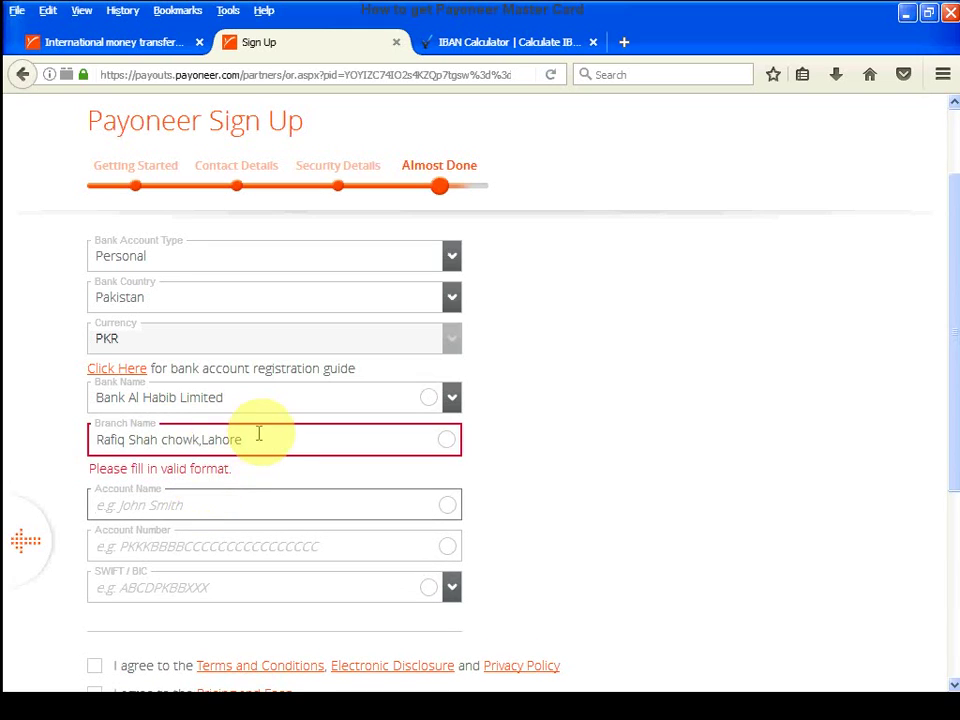
click(231, 439)
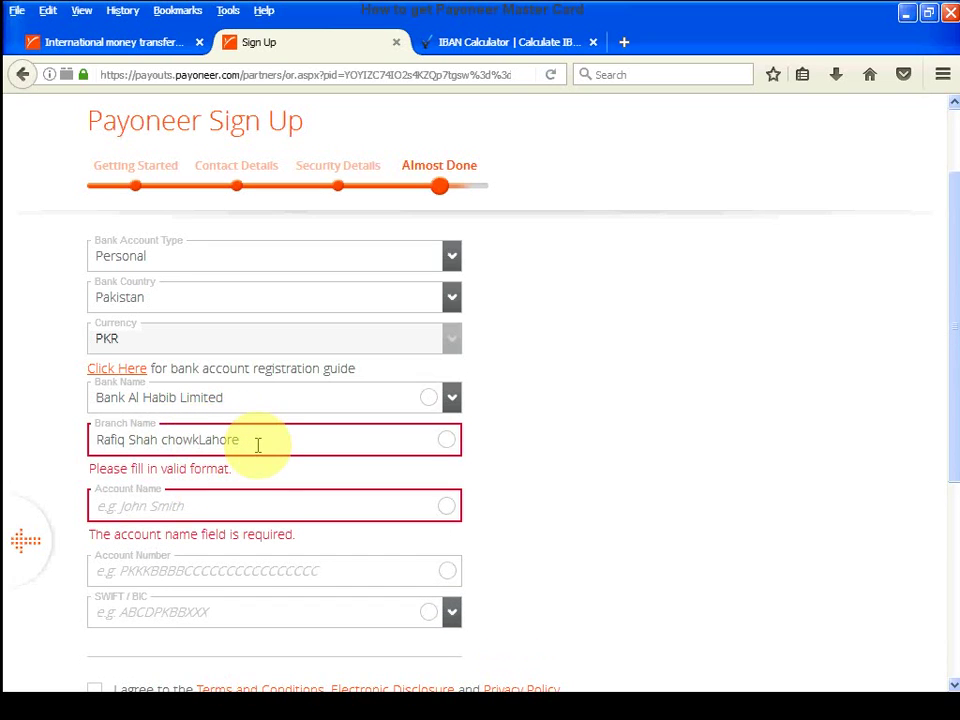
click(251, 506)
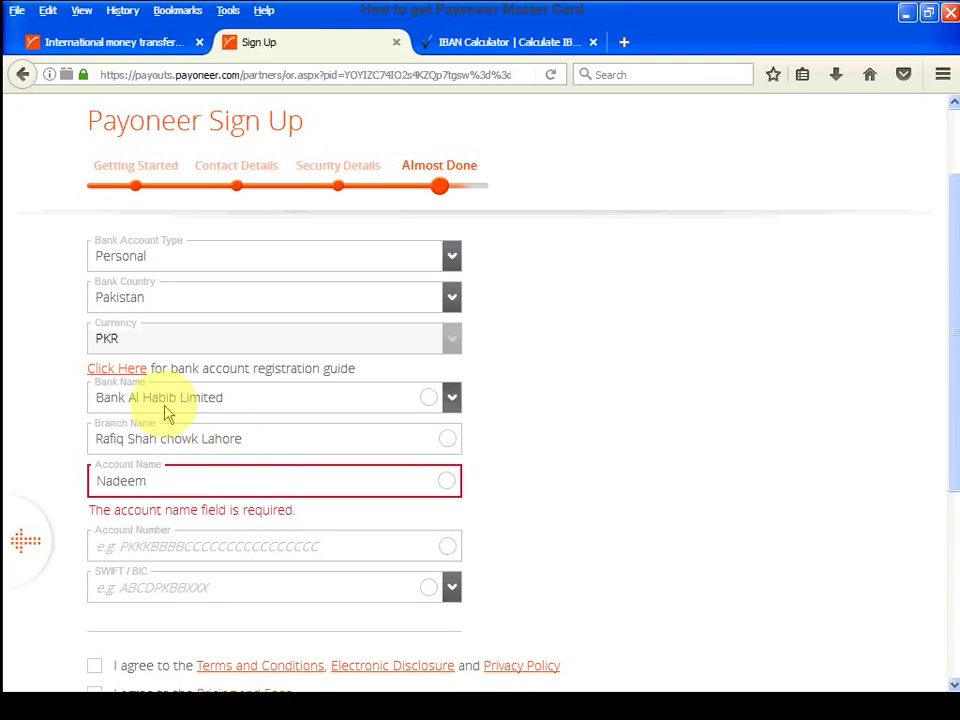
click(141, 540)
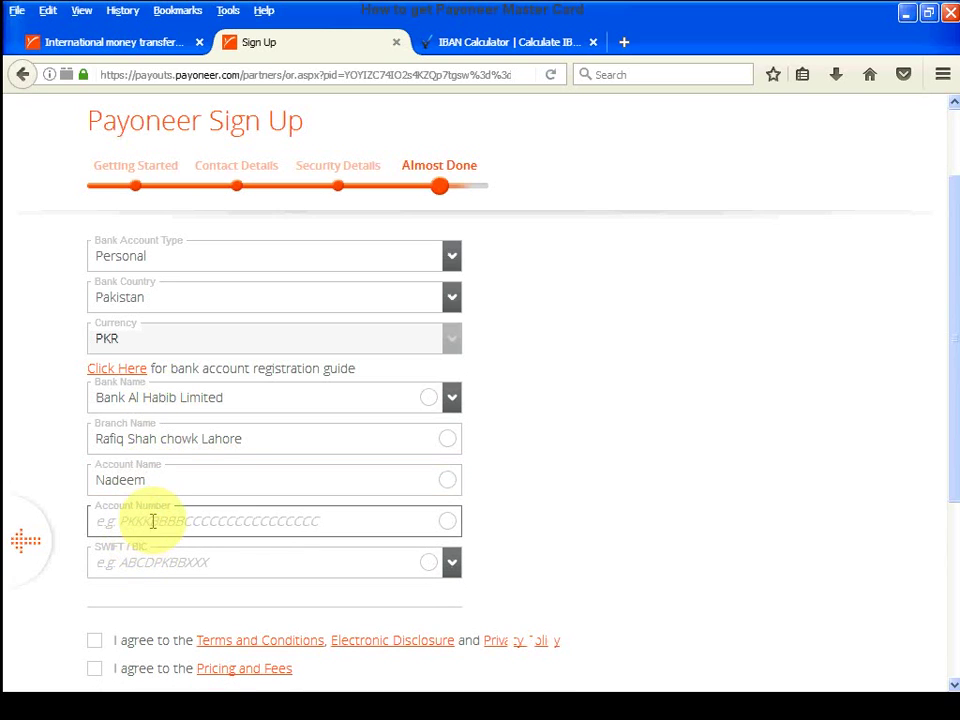
- Paste the bank account number into Account Number and copy it again from the Word document
right_click(241, 521)
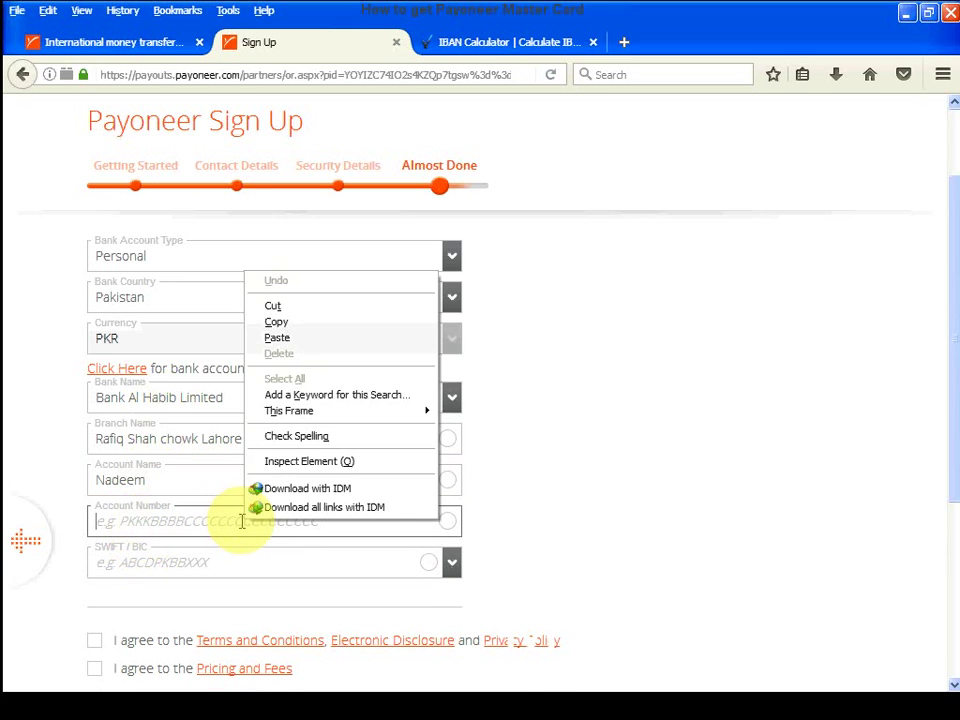
click(278, 338)
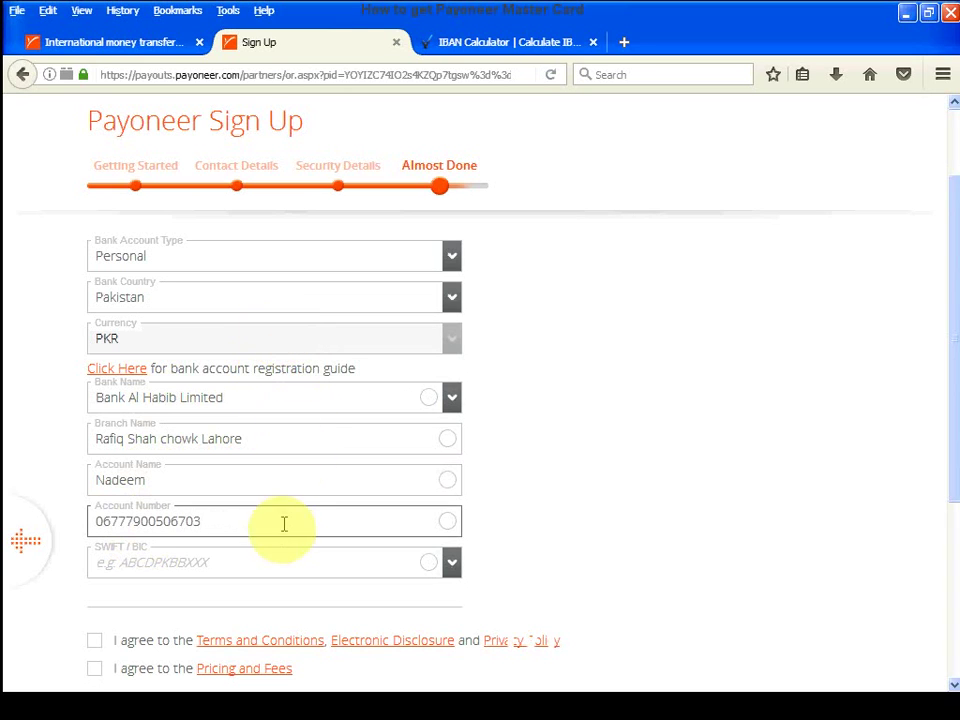
click(418, 696)
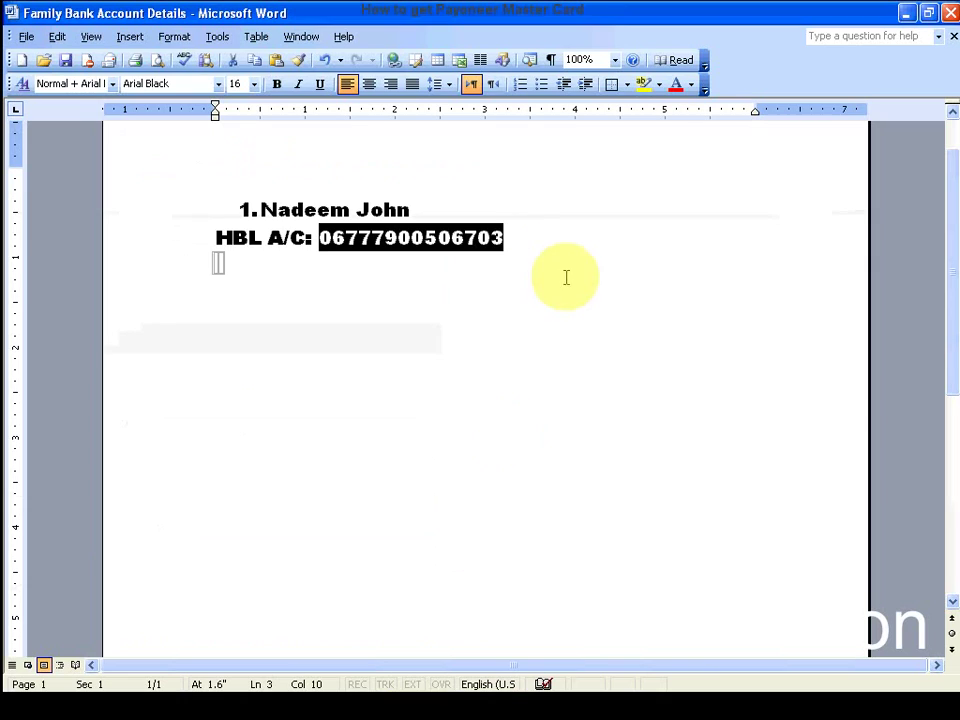
right_click(453, 240)
click(490, 268)
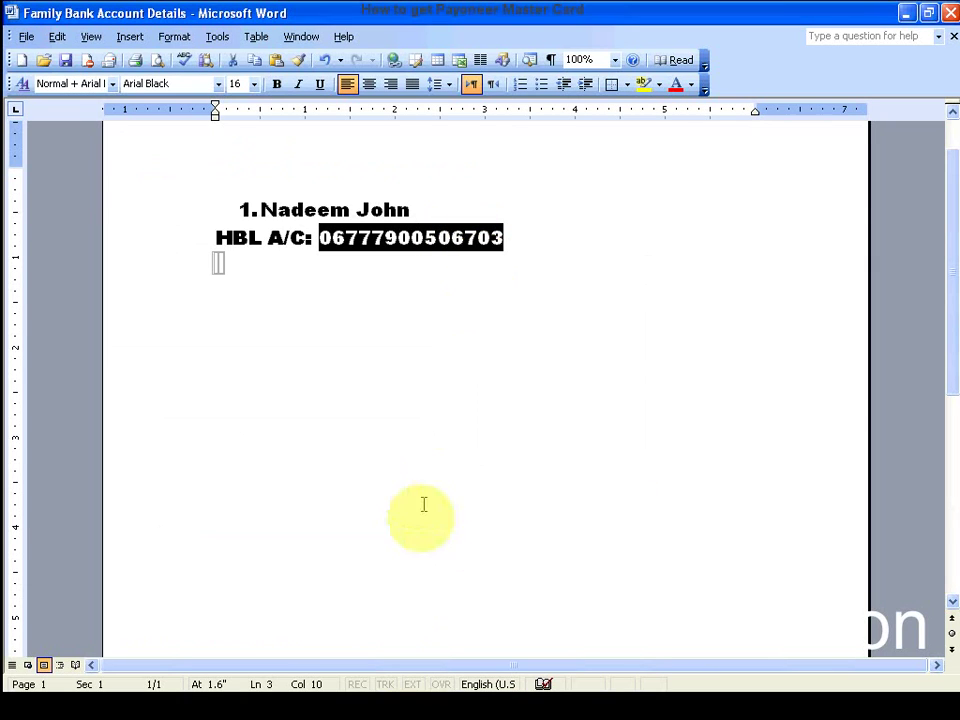
click(393, 696)
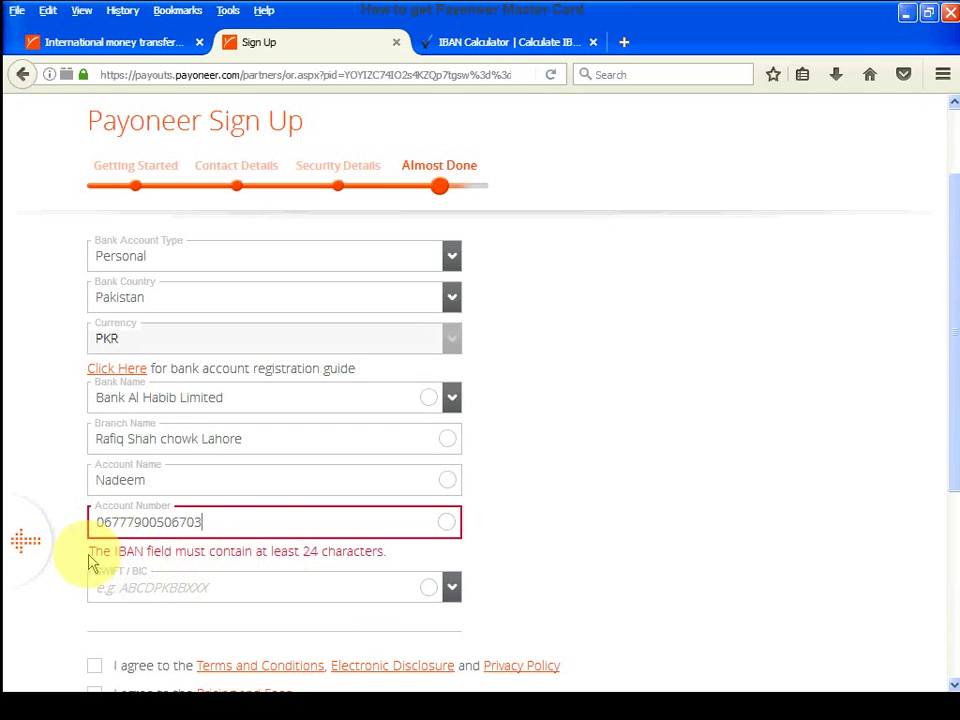
- Highlight the 24-character IBAN error and cut the rejected account number from the field
drag(89, 553, 399, 564)
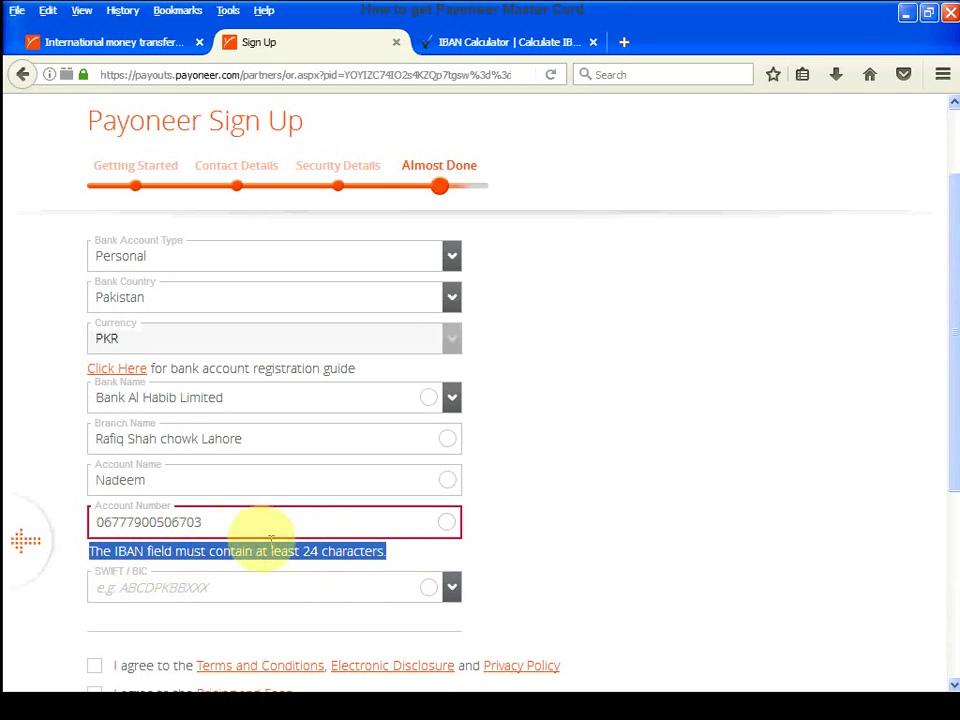
drag(214, 524, 44, 519)
key(ctrl+x)
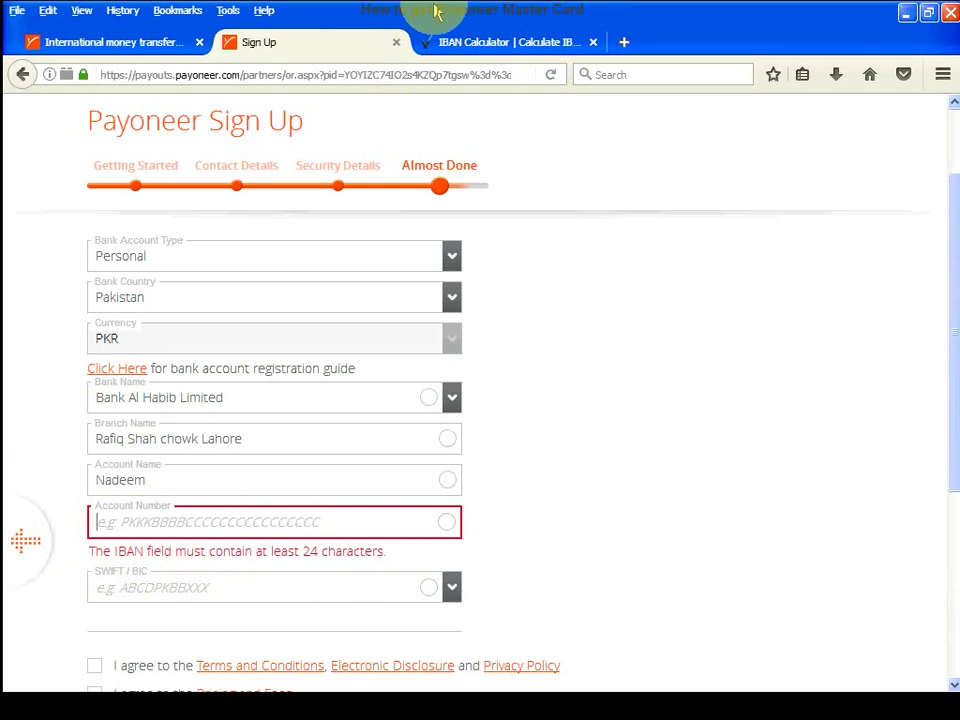
- Set the IBAN Calculator's country to Pakistan (PK)
click(474, 42)
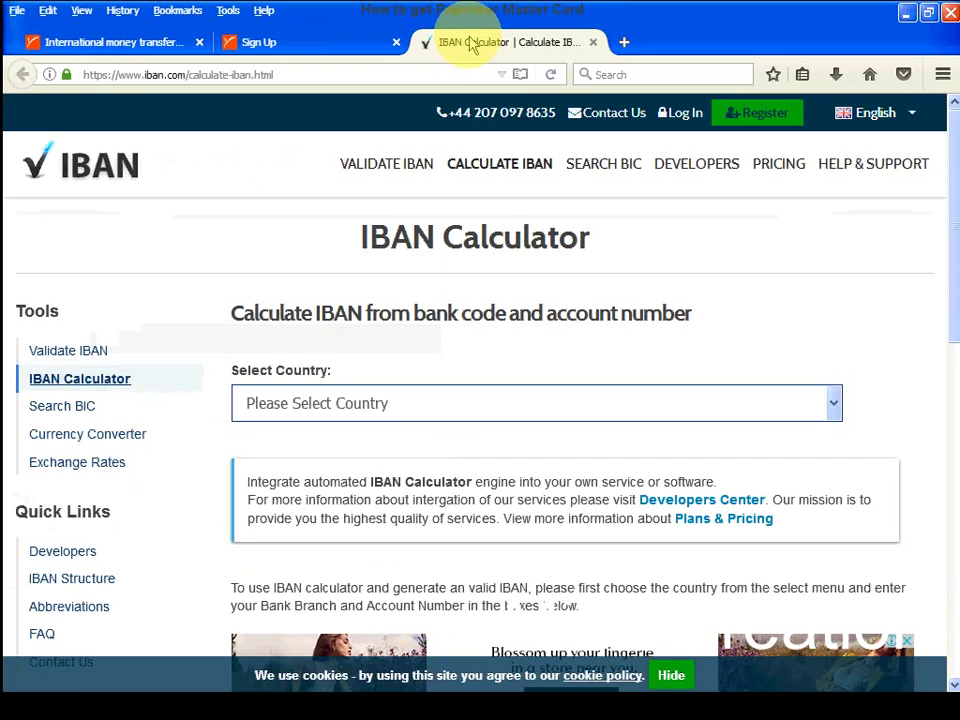
click(406, 404)
key(p)
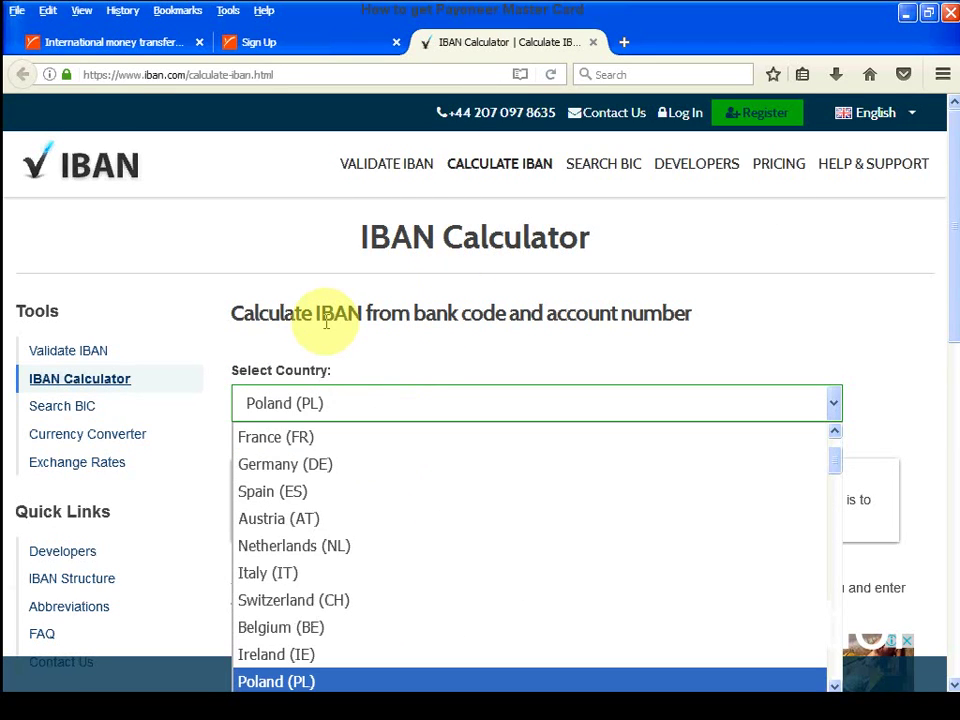
scroll(400, 558, down, 3)
scroll(398, 558, down, 12)
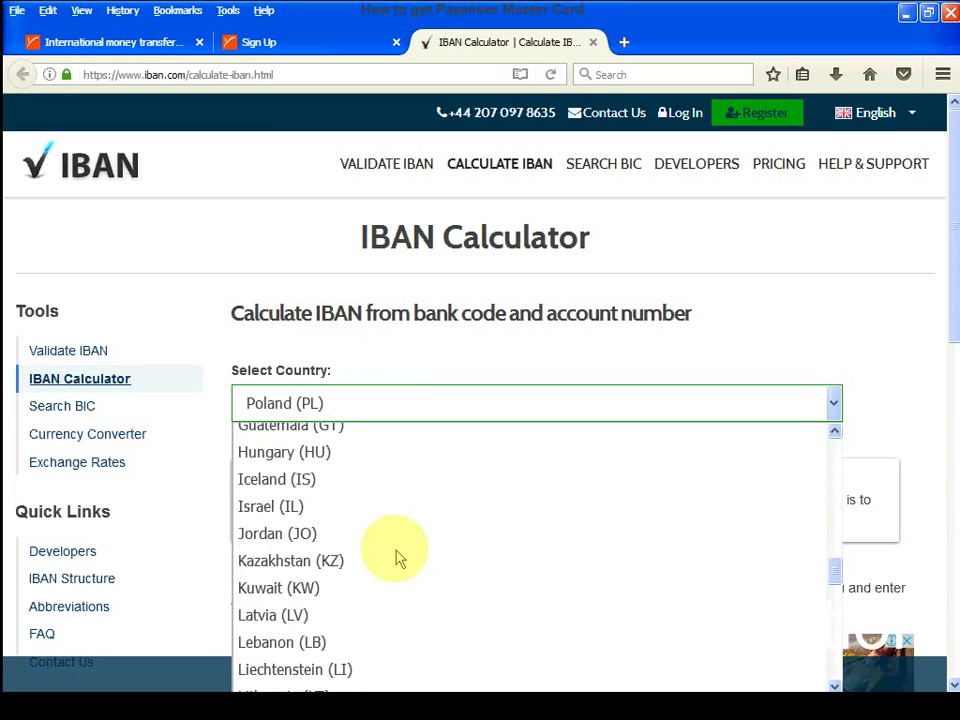
scroll(397, 557, down, 3)
scroll(396, 555, up, 2)
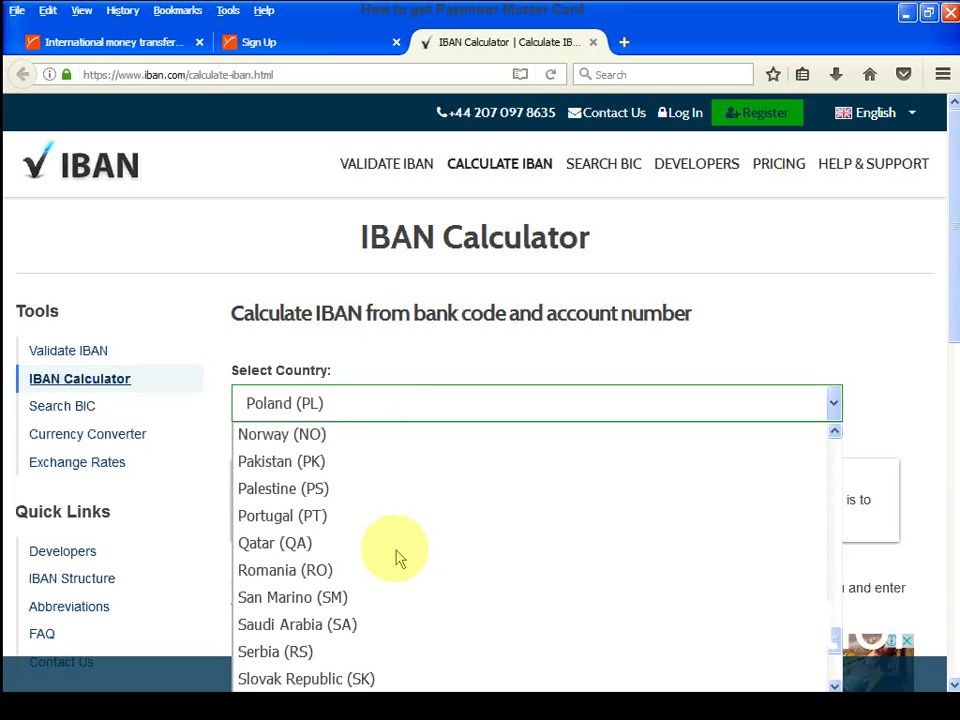
click(316, 470)
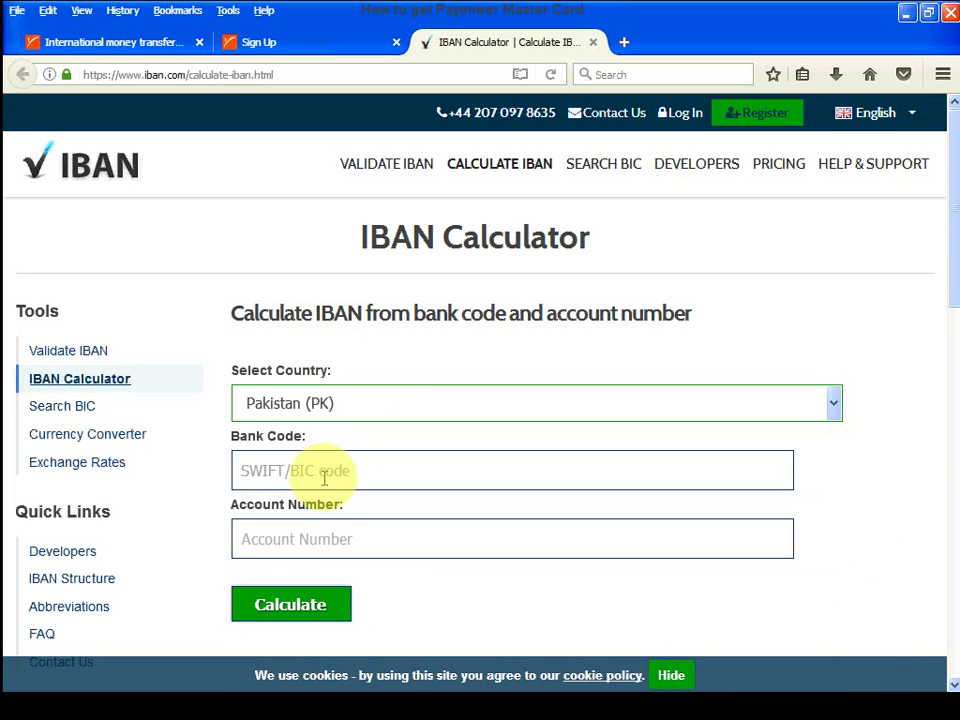
- Paste the bank account number into the calculator's Account Number field
click(285, 547)
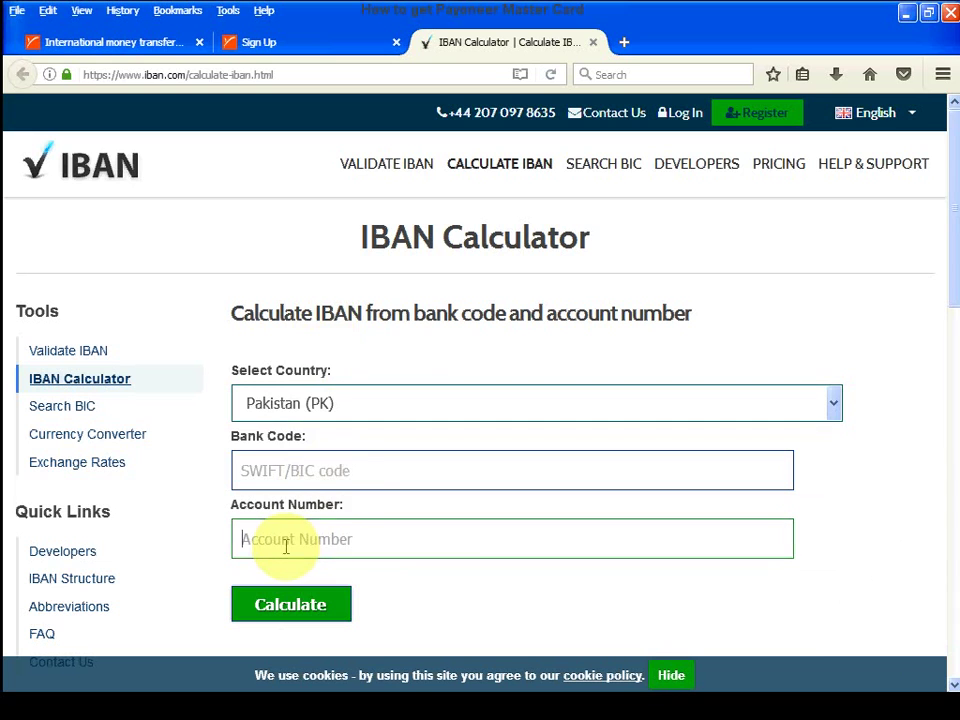
right_click(290, 544)
click(336, 392)
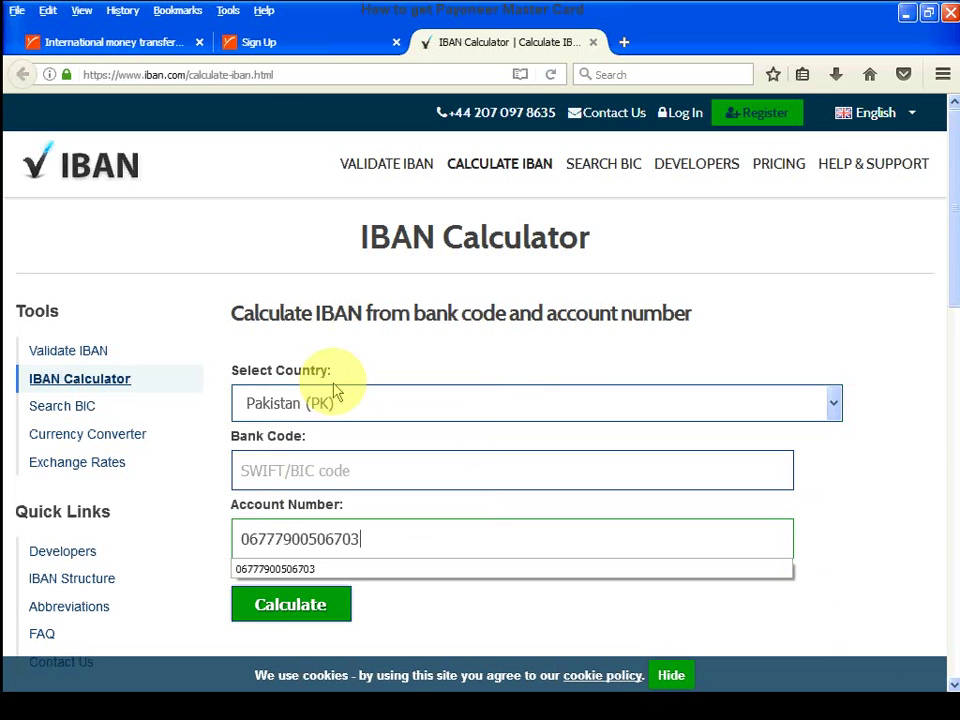
click(280, 46)
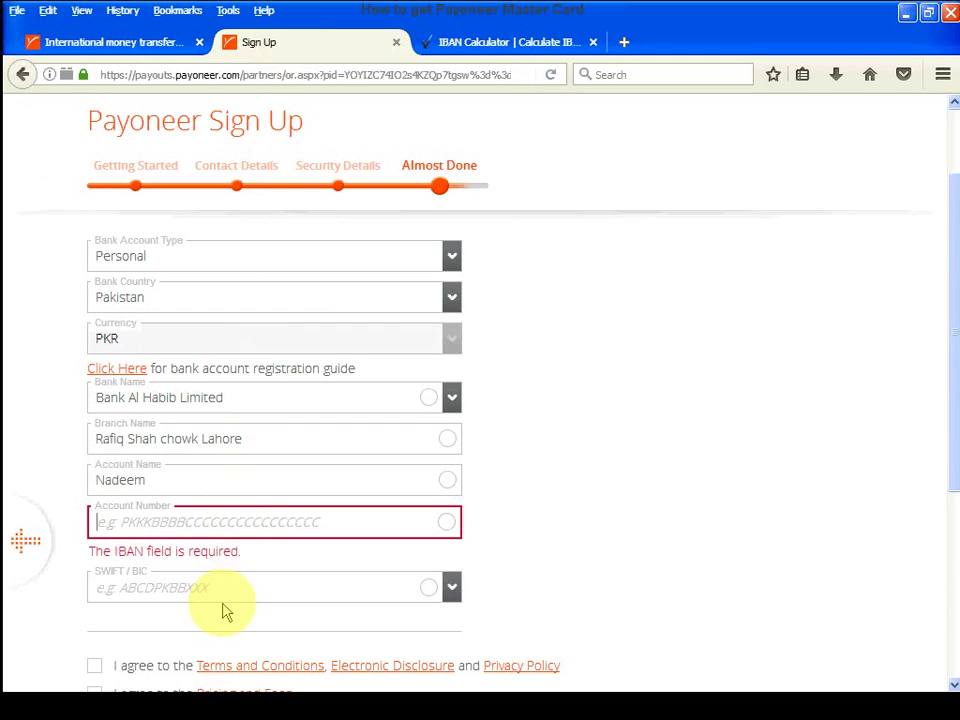
- Choose Habib Bank Limited - HABBPKKA as the SWIFT/BIC code on the bank form
scroll(223, 613, down, 2)
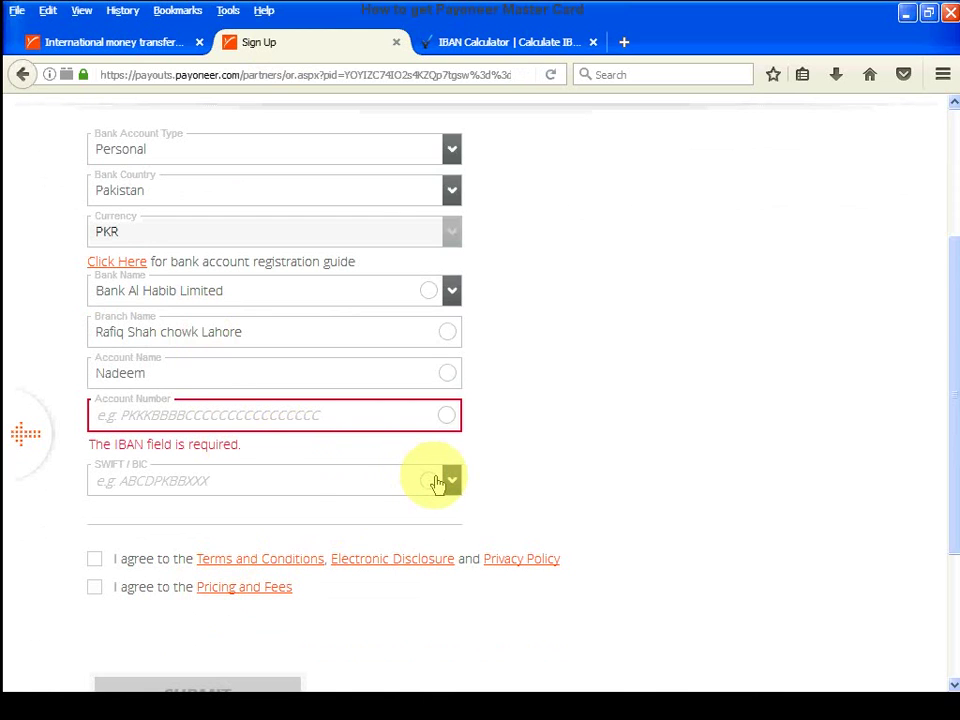
click(259, 482)
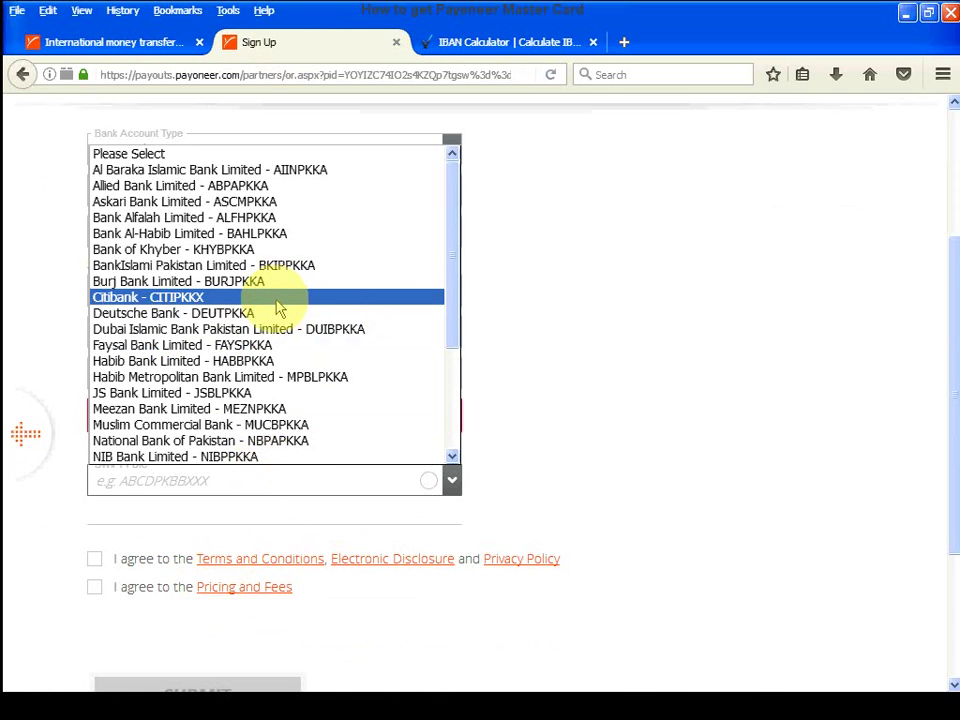
key(h)
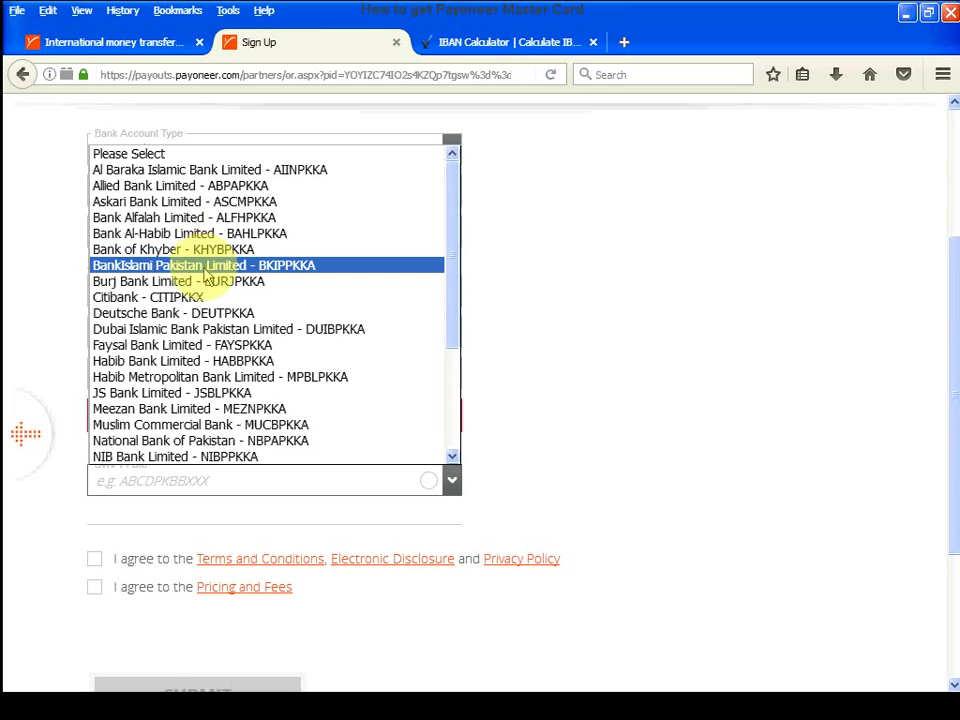
scroll(203, 336, down, 2)
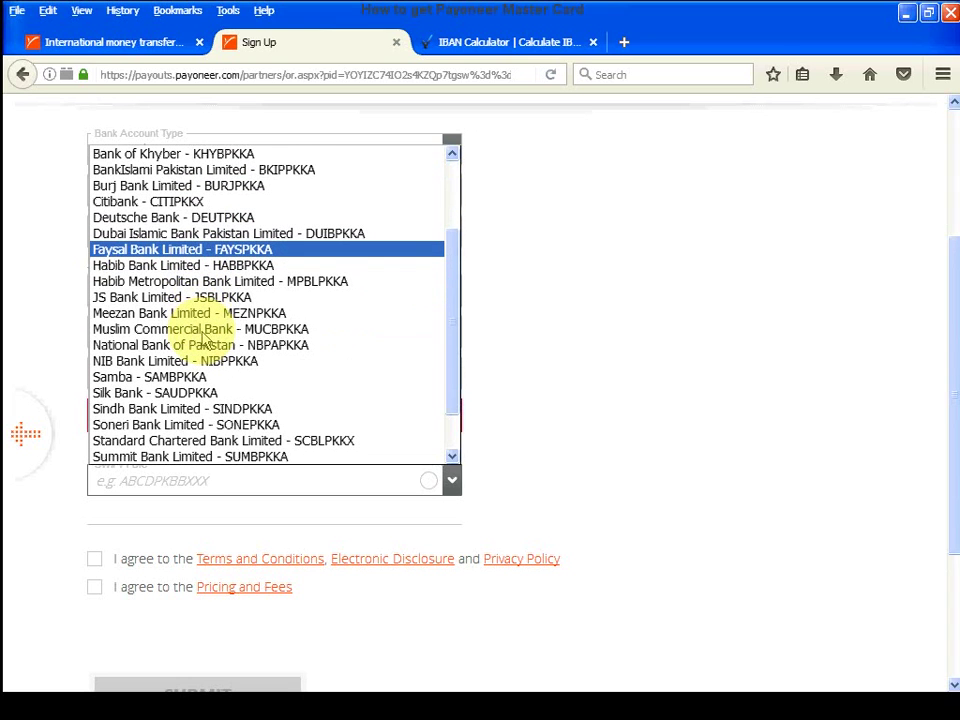
click(212, 266)
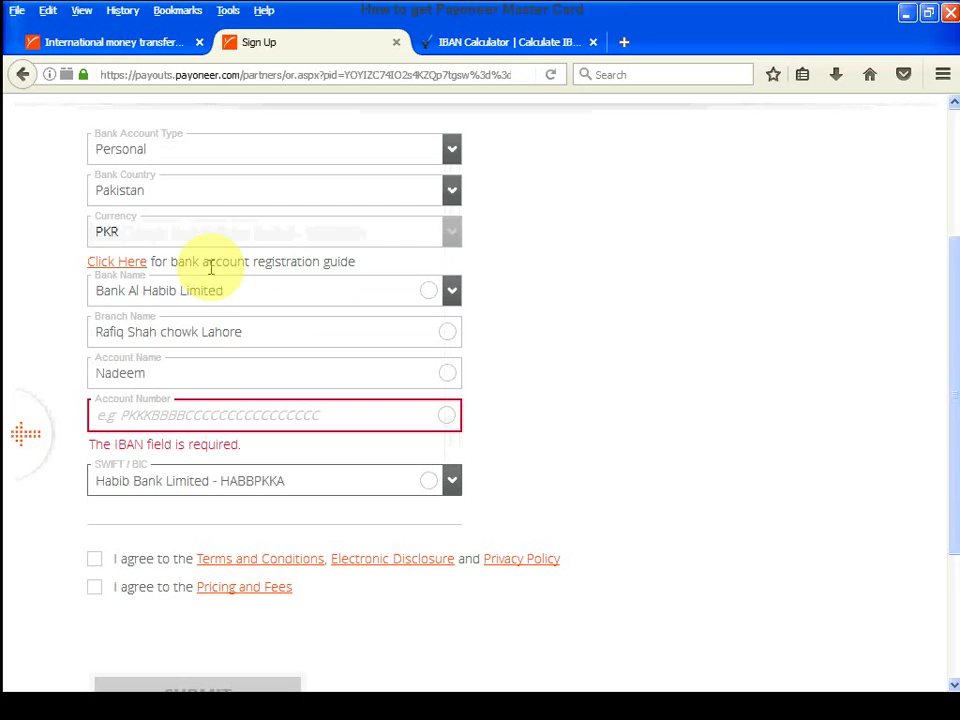
click(225, 488)
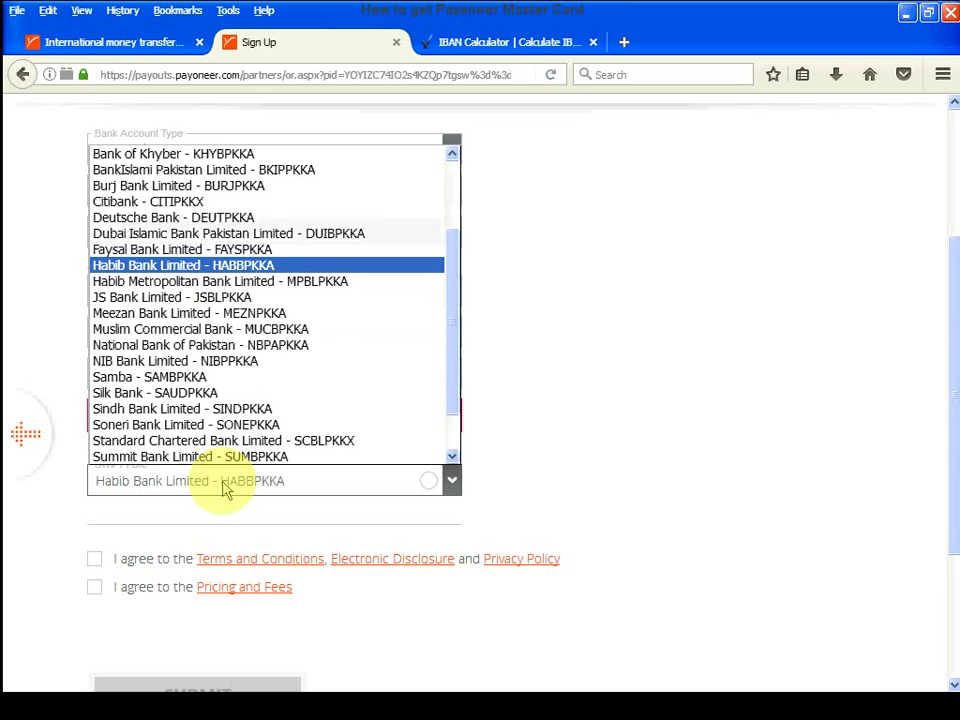
click(585, 487)
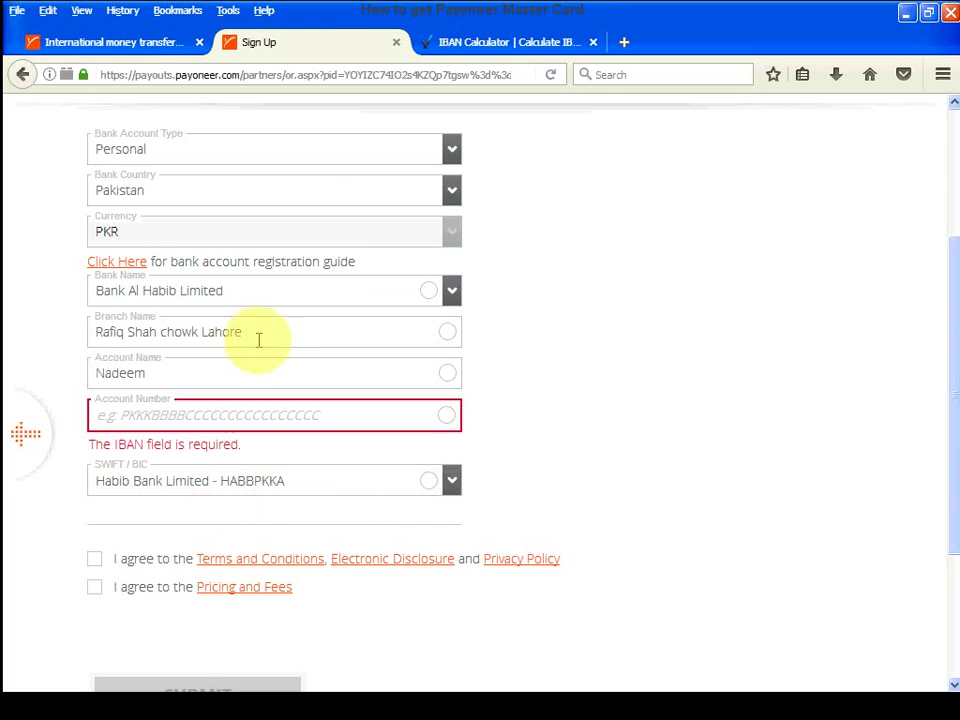
click(478, 42)
- Enter bank code HABBPKKA and calculate the Pakistani IBAN
click(323, 469)
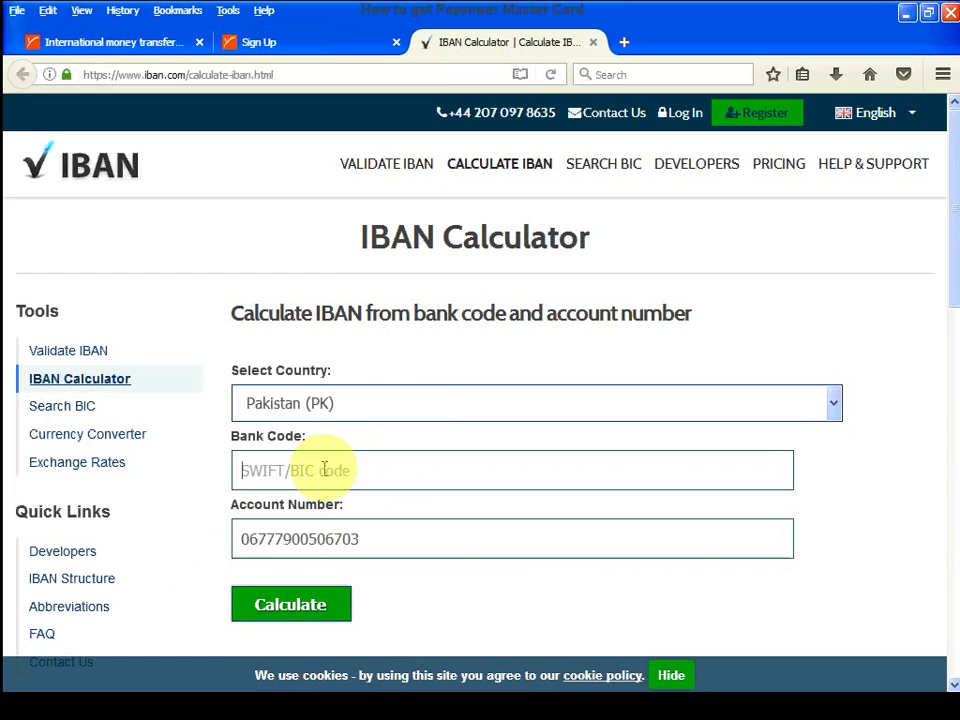
text(HABB)
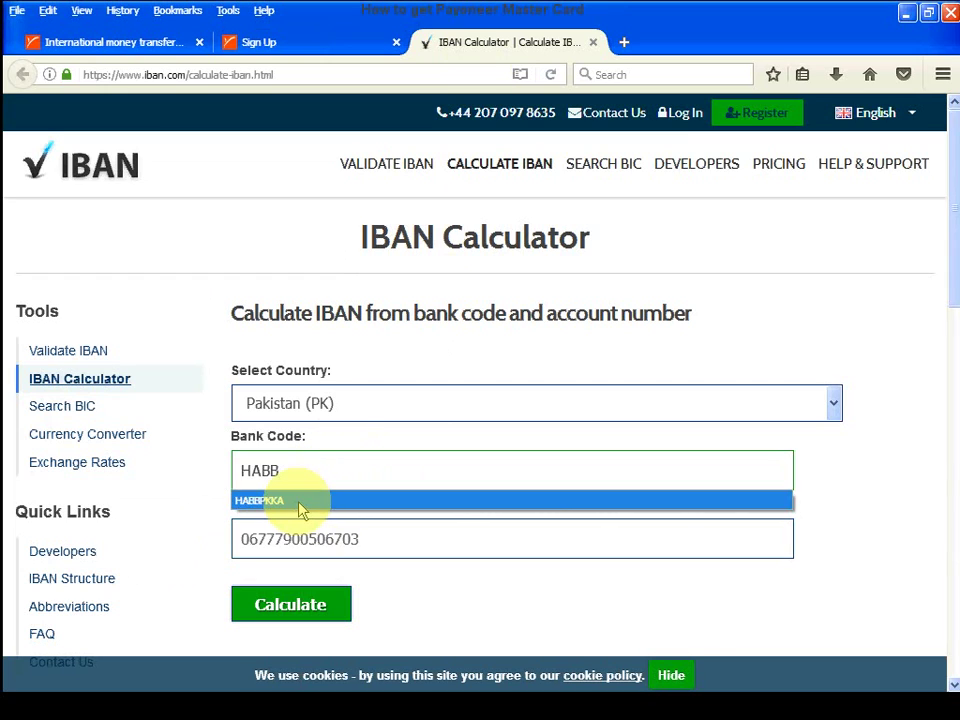
click(300, 502)
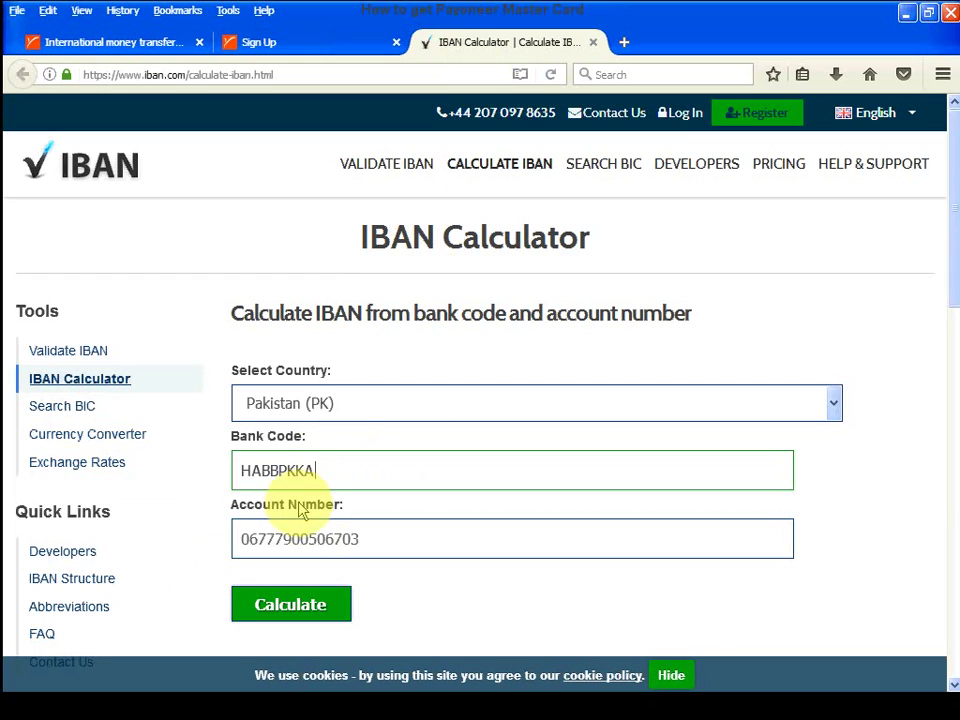
click(294, 612)
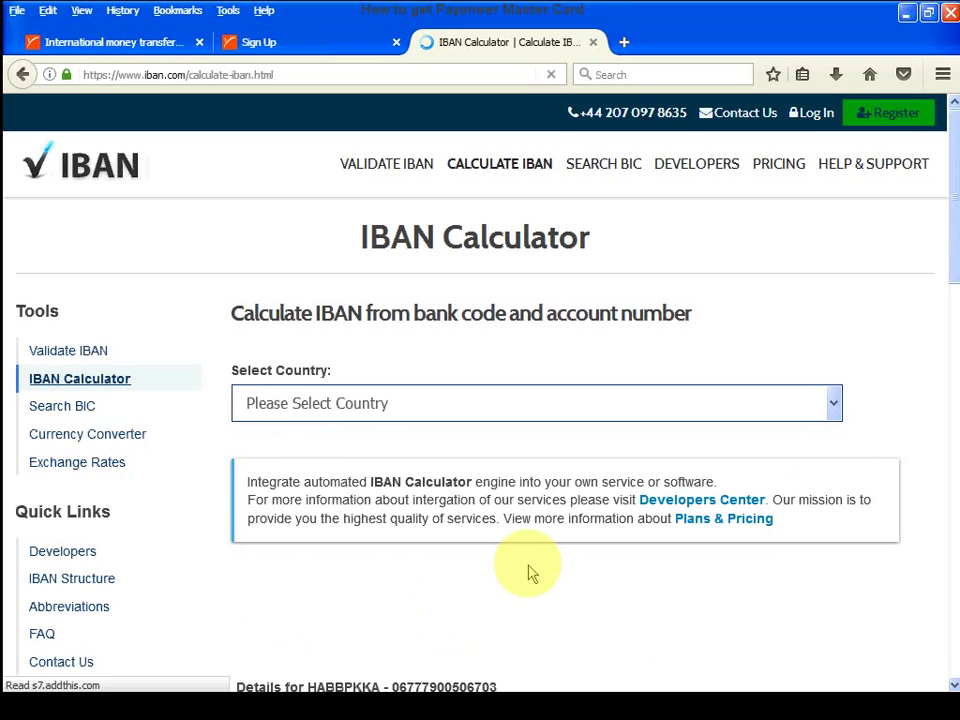
- Copy the calculated IBAN from the results
scroll(531, 573, down, 5)
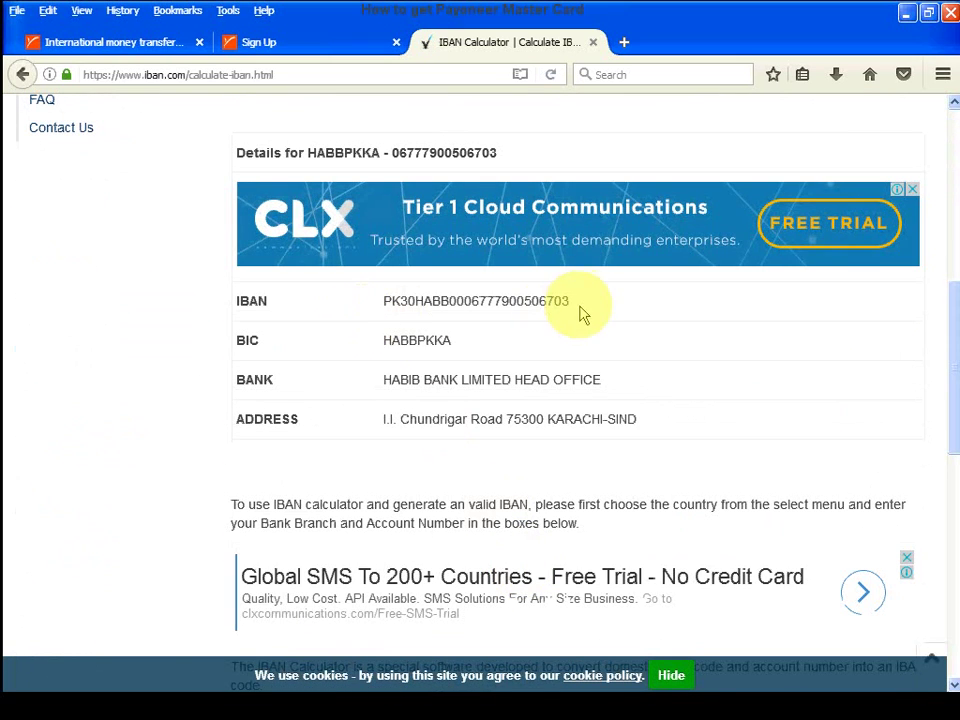
drag(574, 302, 378, 303)
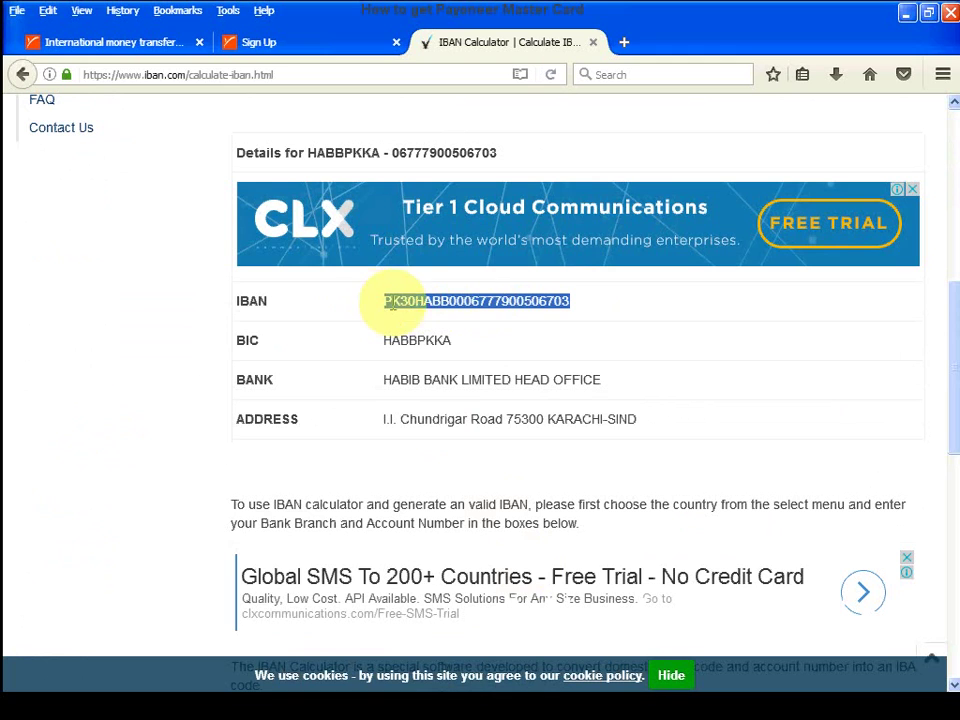
right_click(412, 300)
click(442, 311)
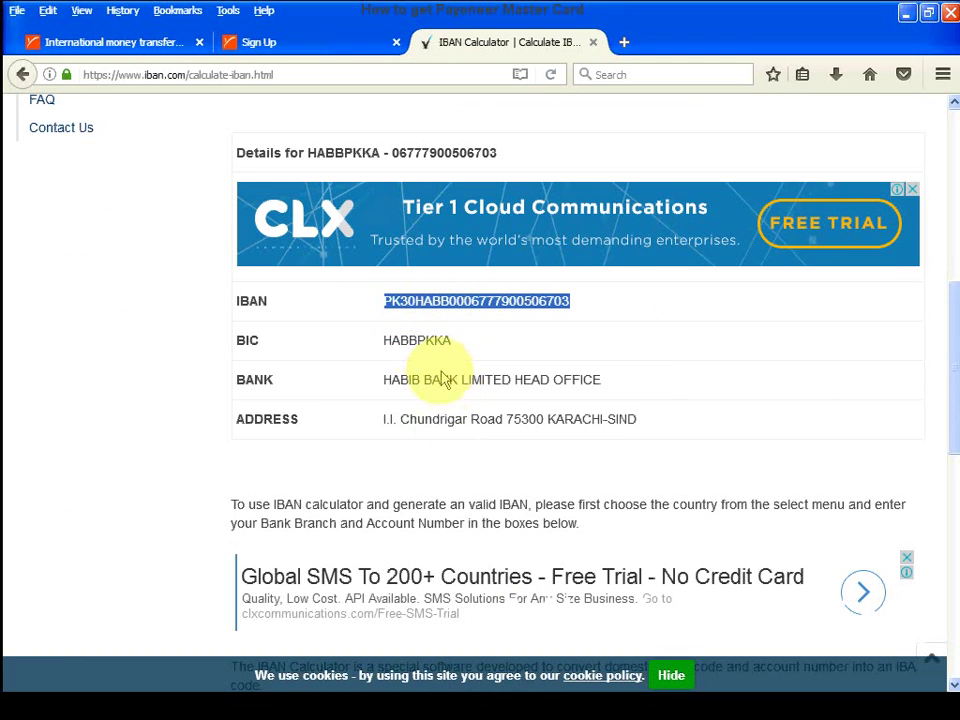
click(258, 48)
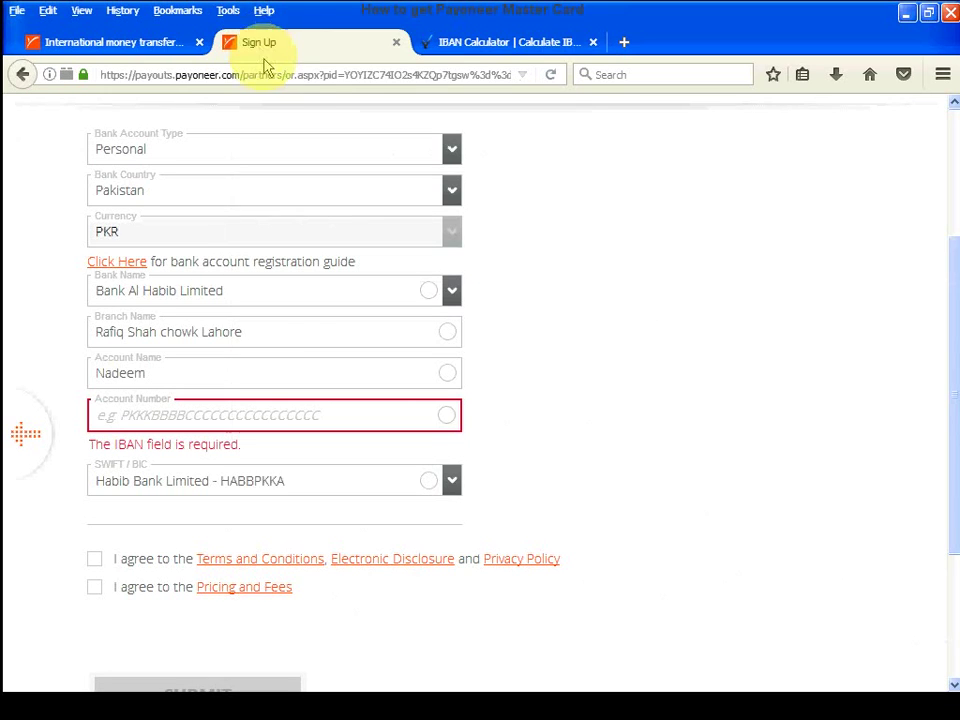
- Paste the IBAN into Account Number and remove its leading space
right_click(212, 418)
click(242, 486)
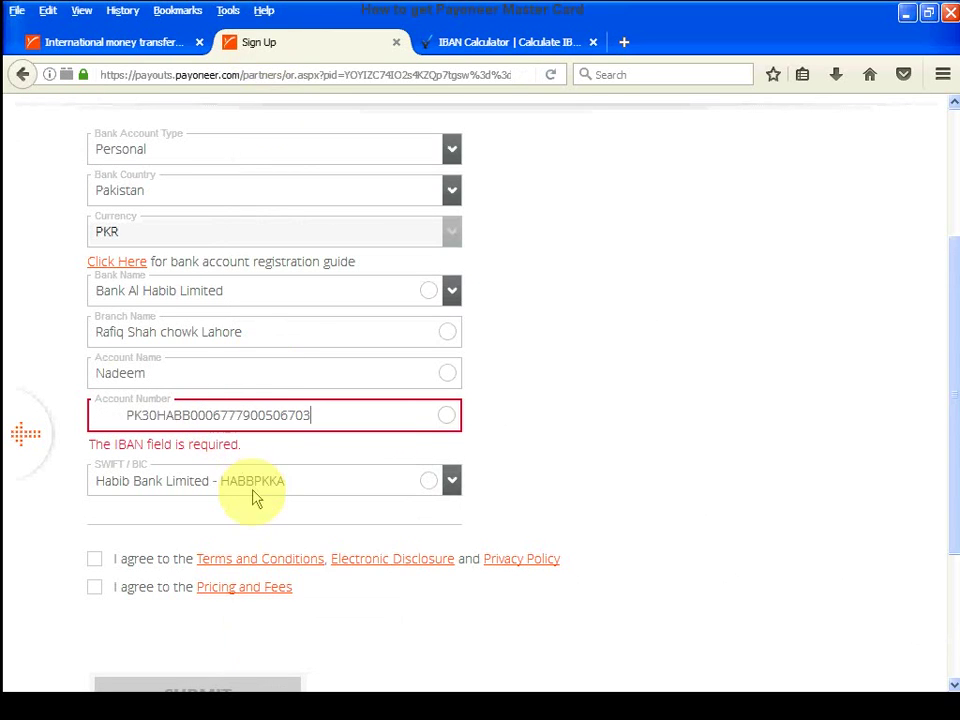
drag(125, 415, 66, 400)
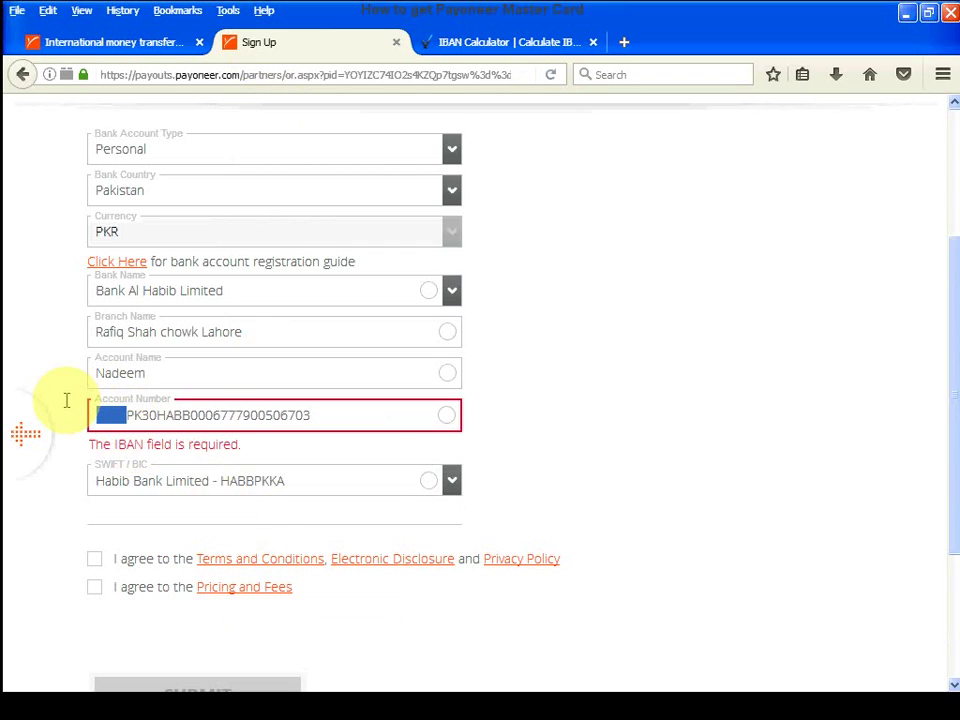
key(BackSpace)
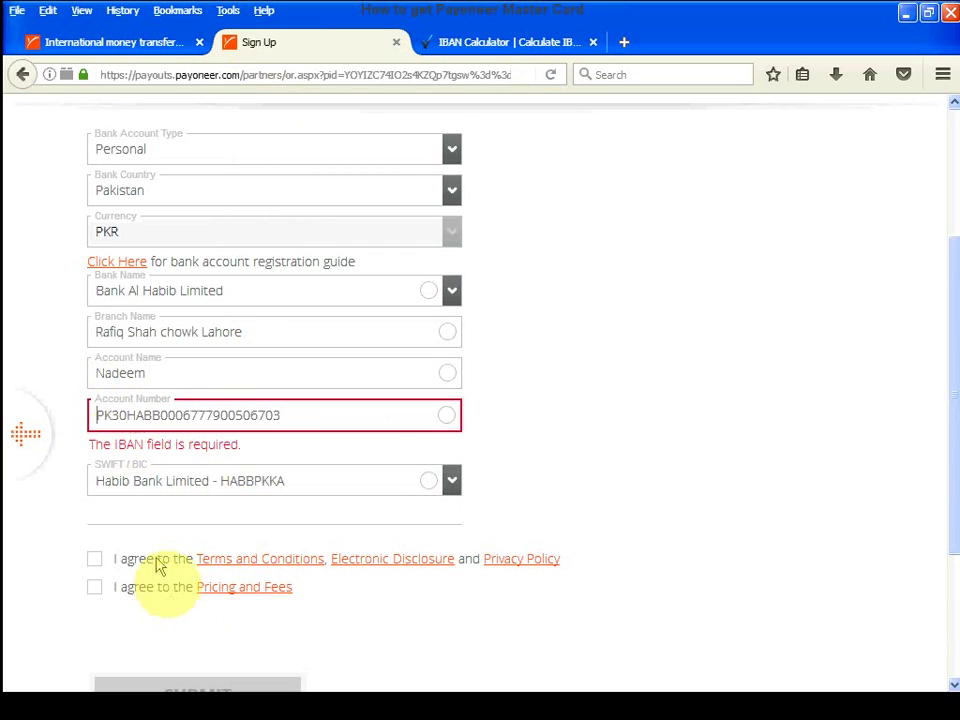
click(102, 568)
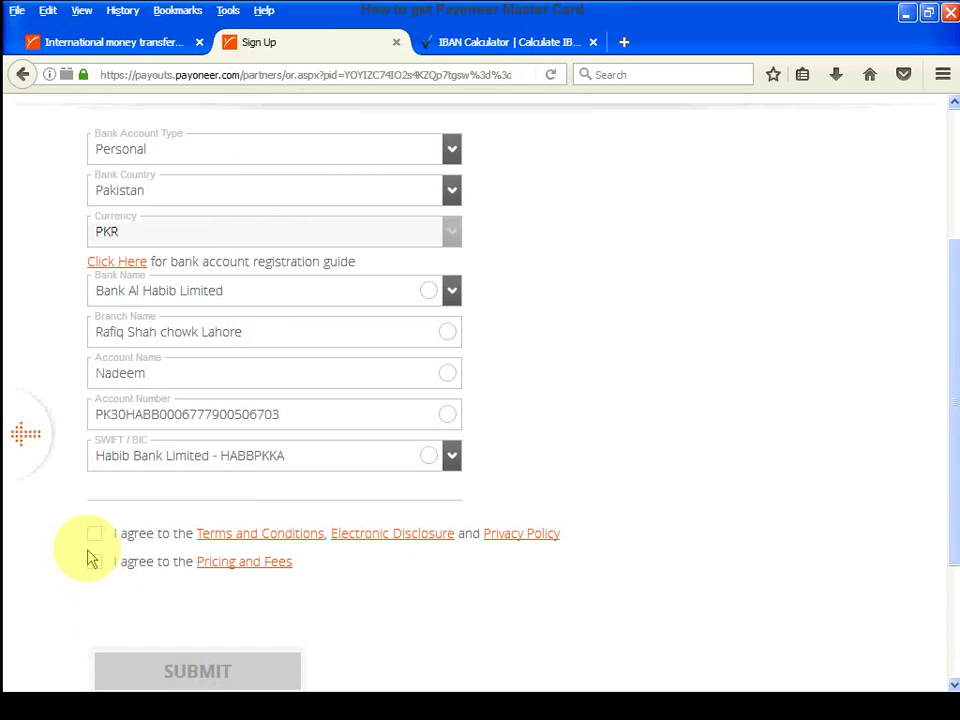
- Accept the Pricing and Fees and Terms and Conditions, then submit the form
click(93, 565)
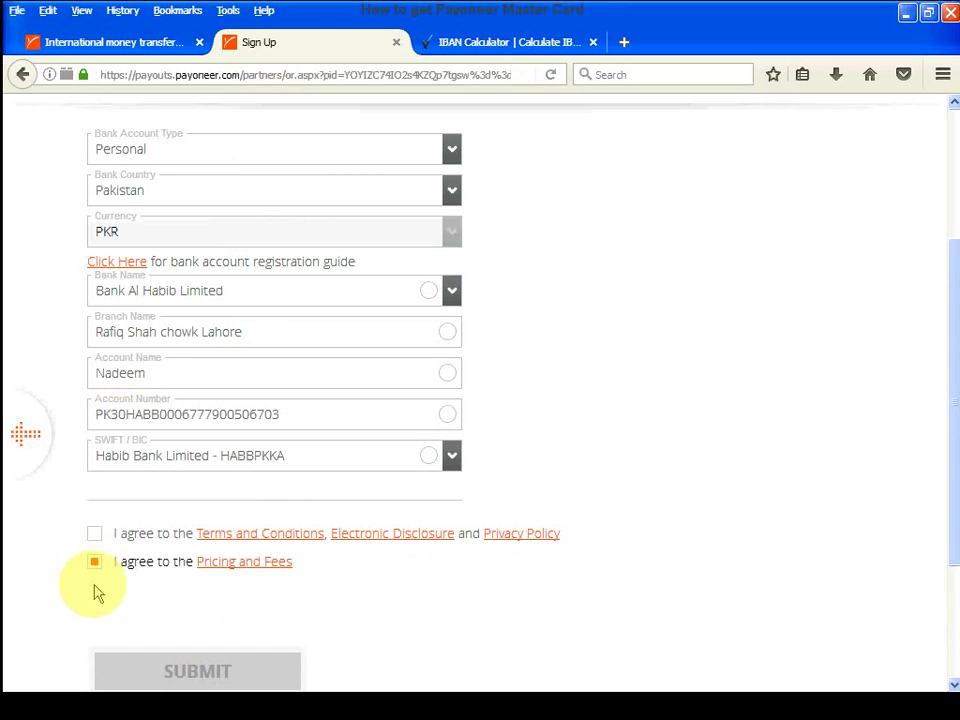
click(94, 535)
scroll(147, 598, down, 3)
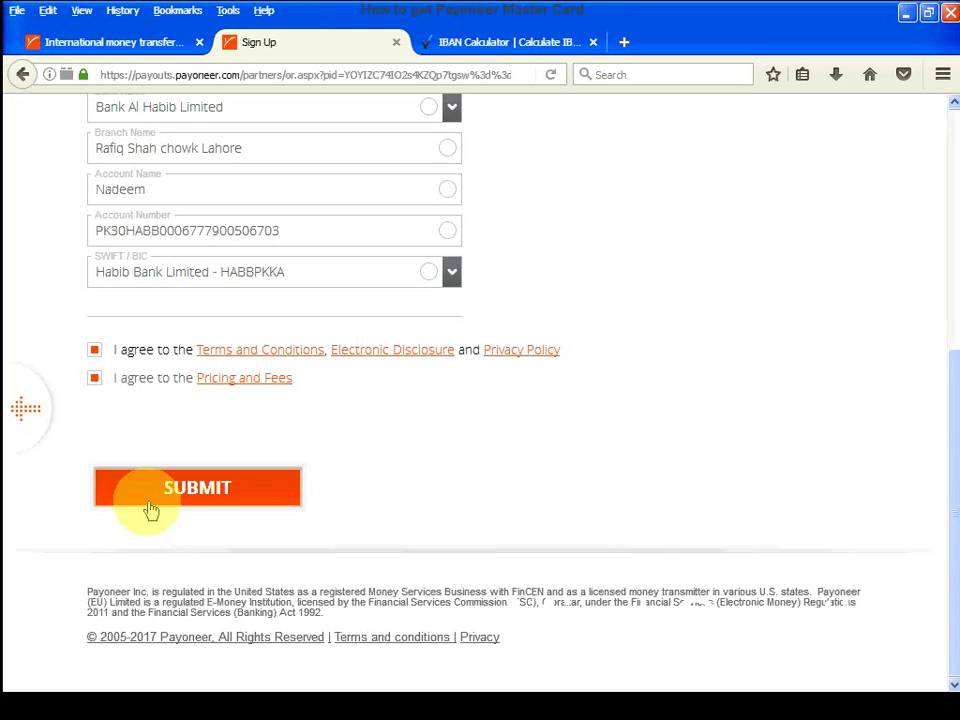
click(149, 502)
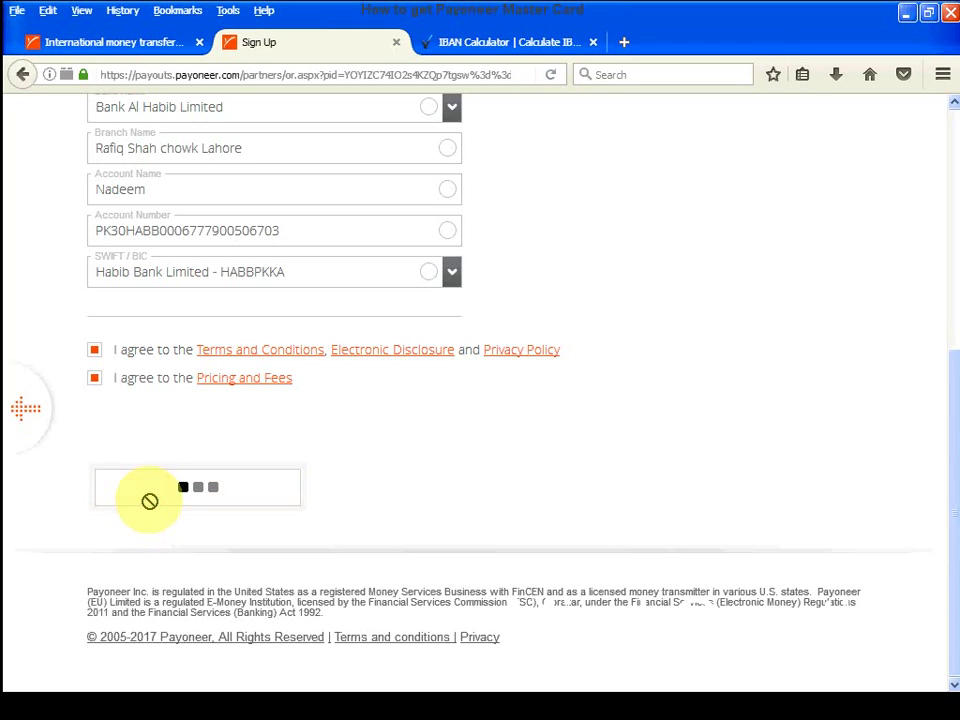
- Dismiss the stray context menu and review the Congratulations page showing the application under review
right_click(150, 501)
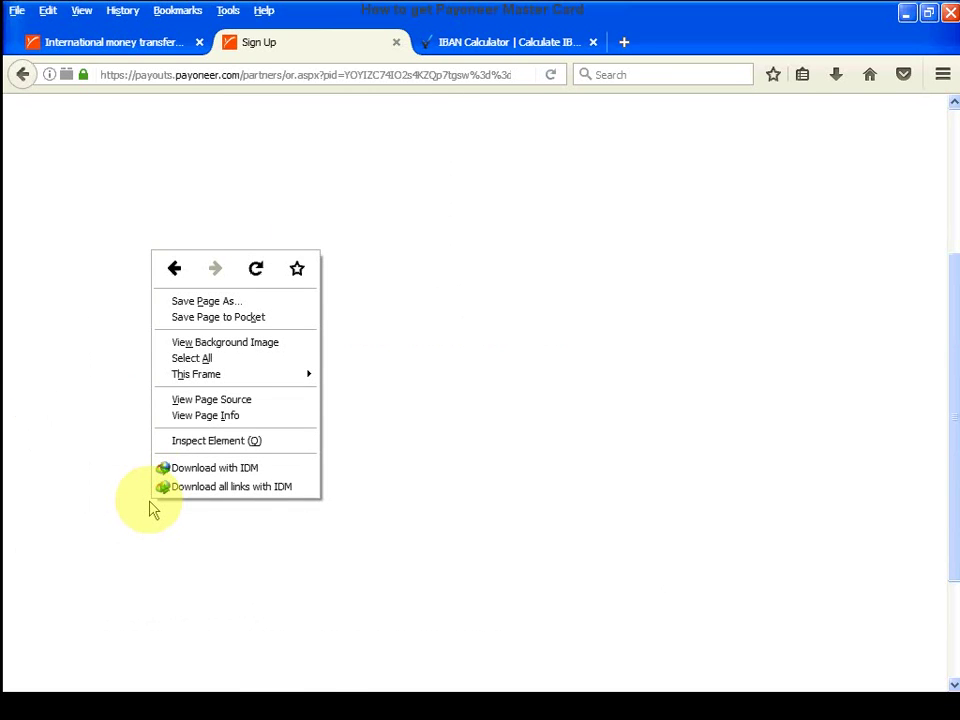
click(222, 567)
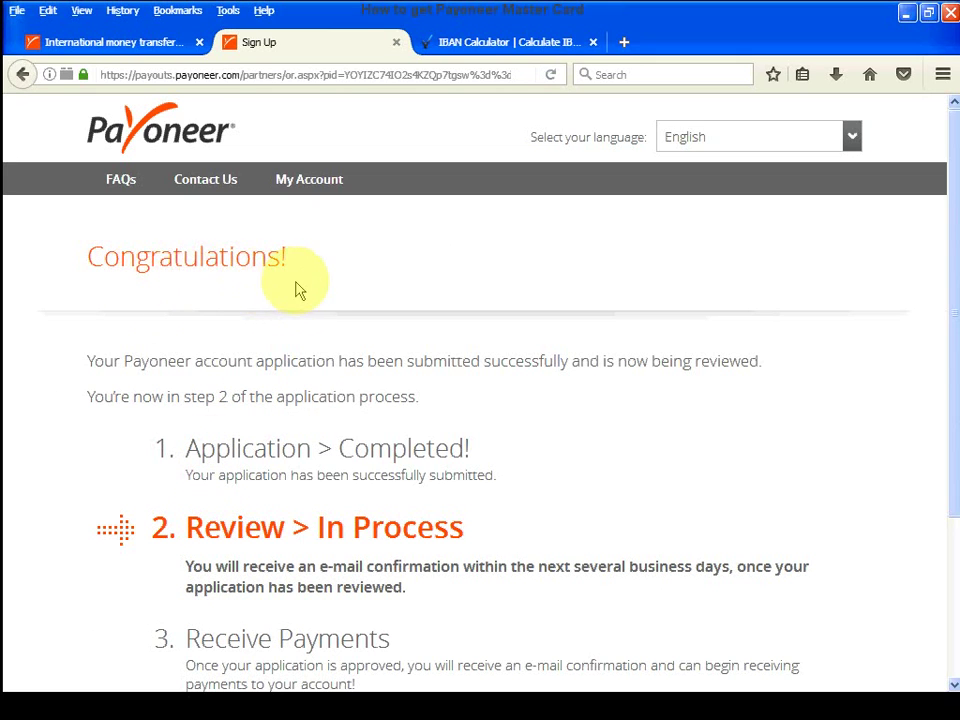
scroll(303, 448, down, 4)
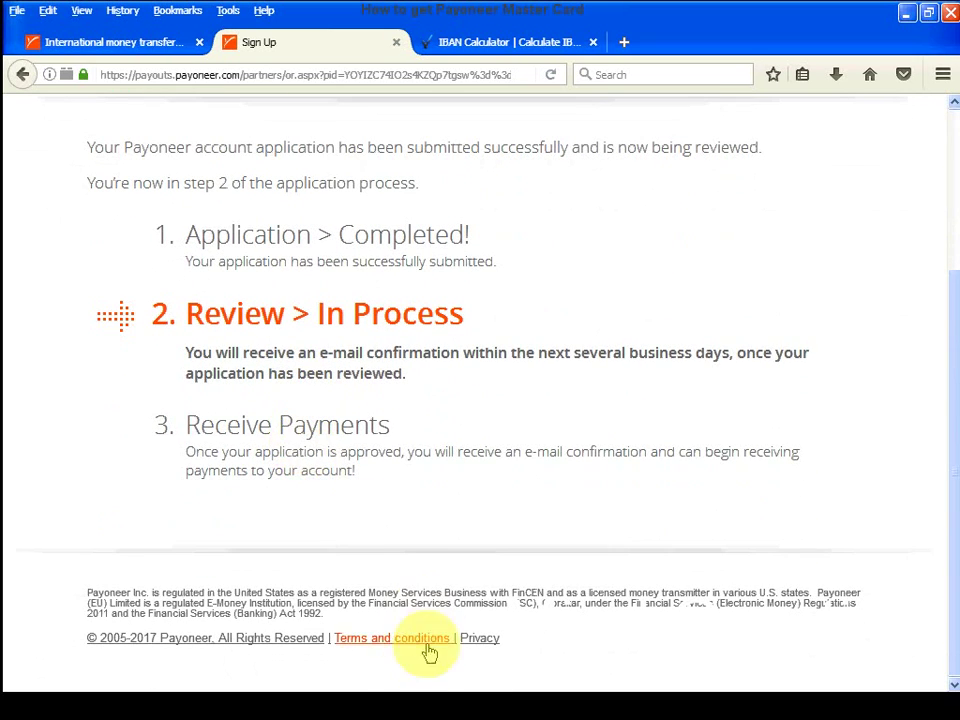
scroll(555, 540, up, 4)
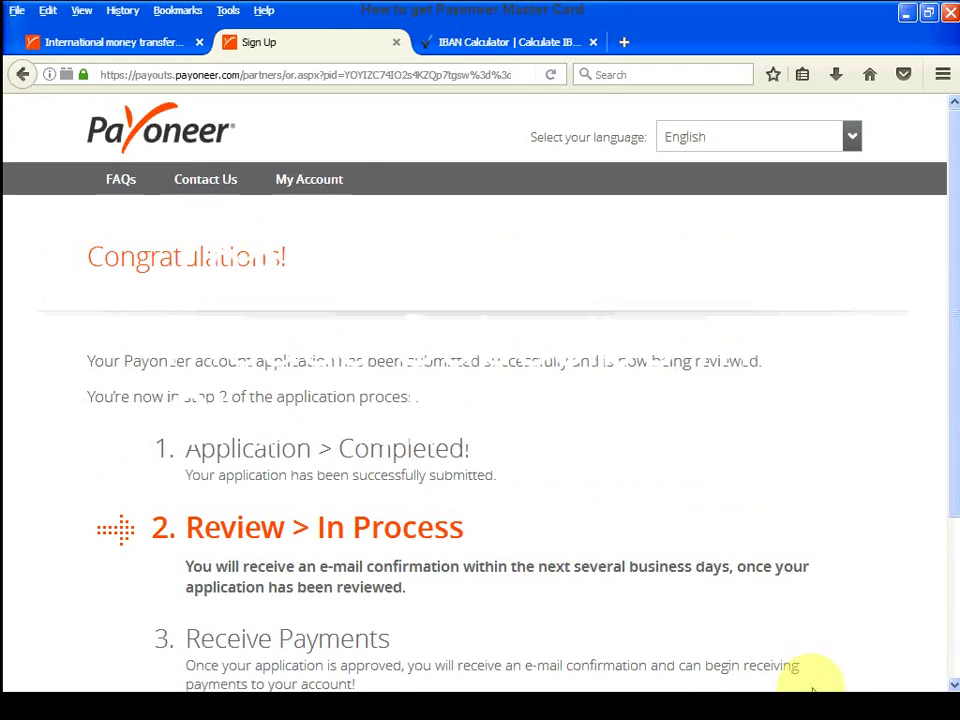